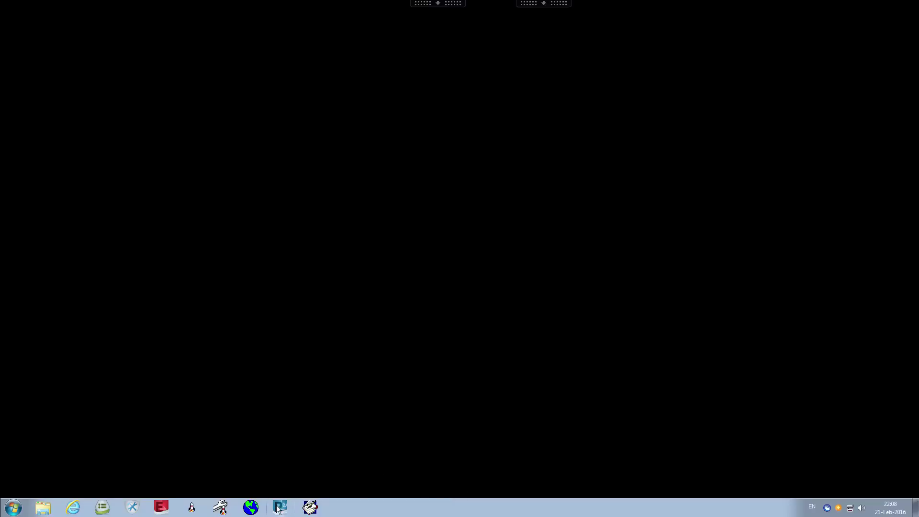
Open the Cerner BLDIH program folder, locate powerchart.exe and launch it.
click(13, 508)
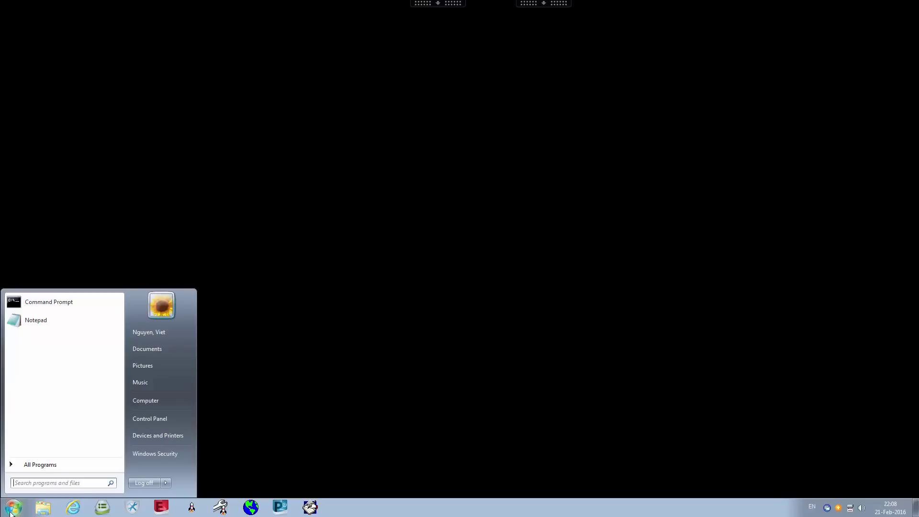
click(39, 467)
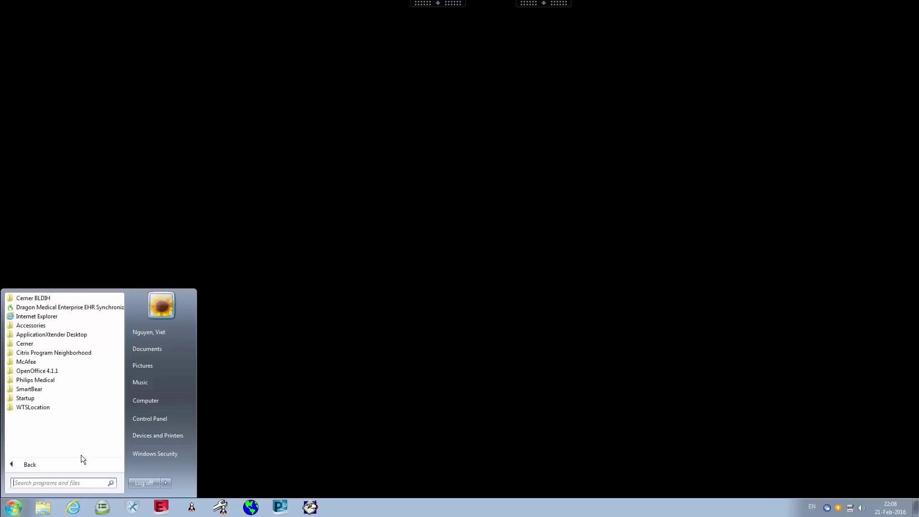
click(47, 300)
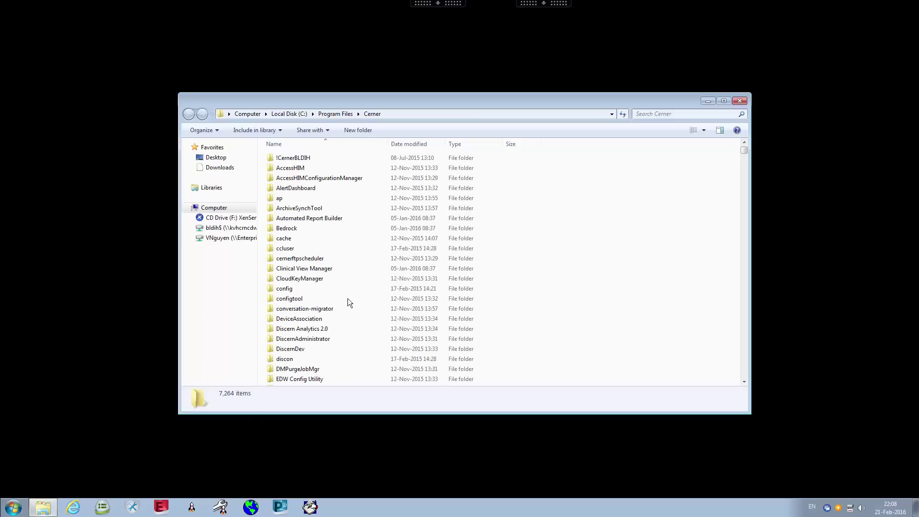
click(395, 290)
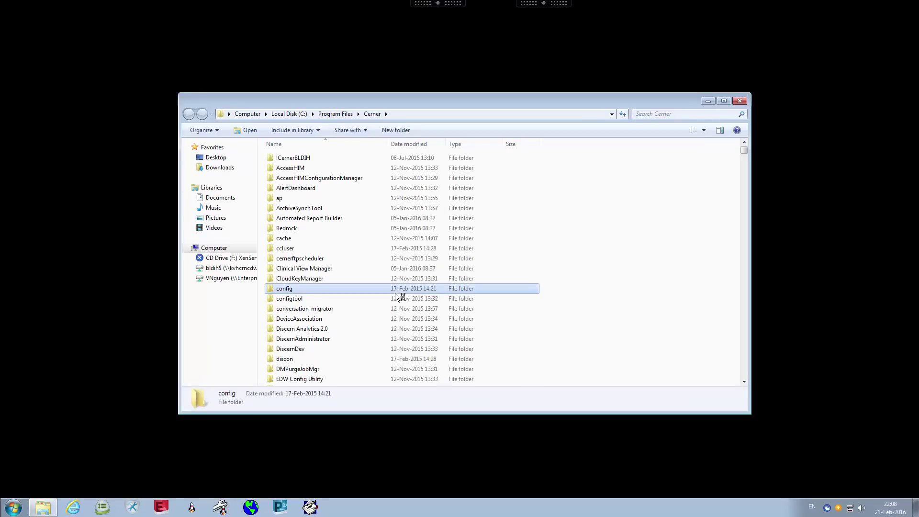
text(powerchart.cerner)
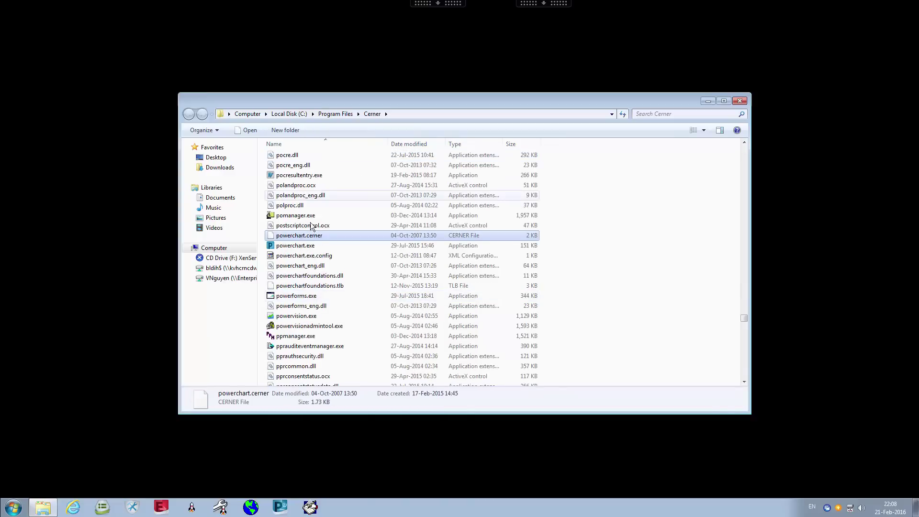
click(309, 246)
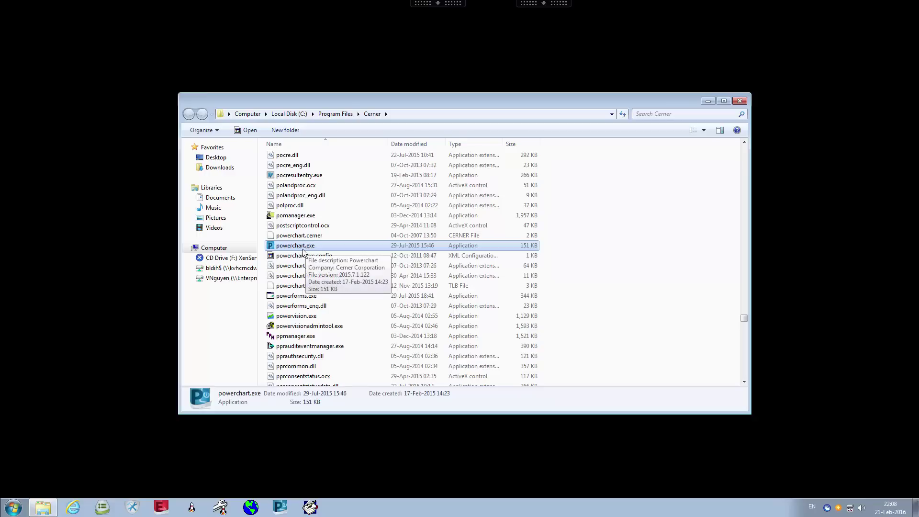
double_click(297, 248)
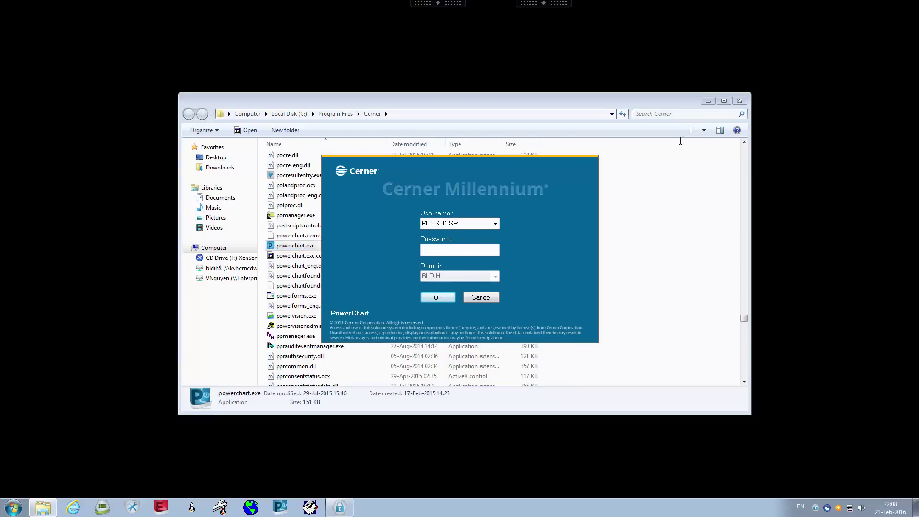
Minimize the folder window and log in to PowerChart by entering the account password.
click(708, 101)
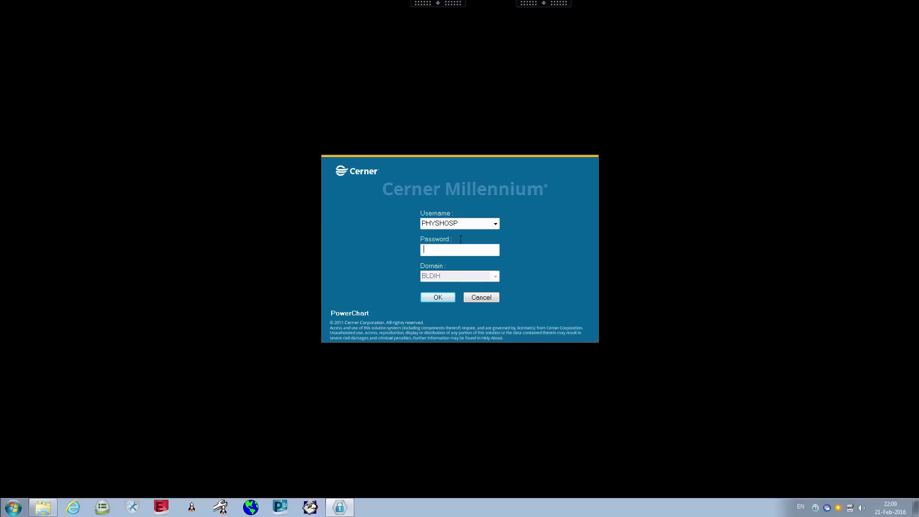
text(********)
key(Return)
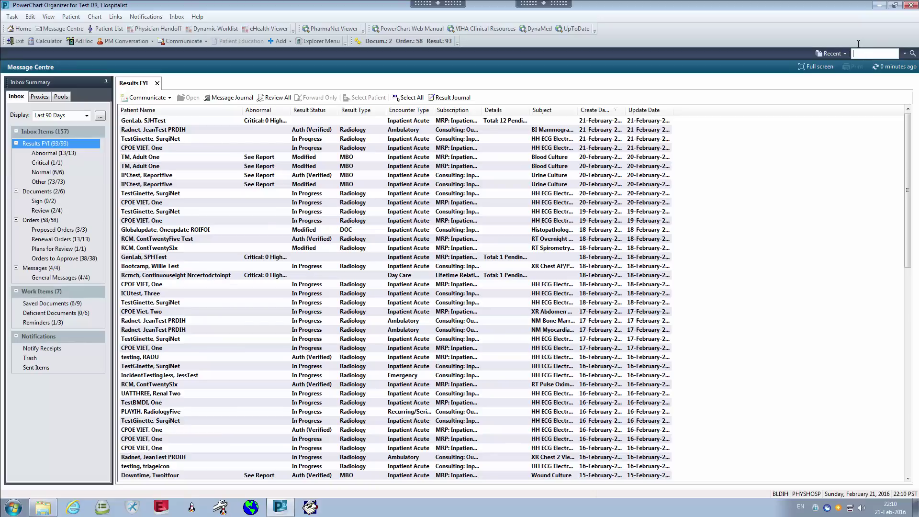
Search for the test patient by last name and reposition the Encounter Search window.
text(cpoe)
key(Return)
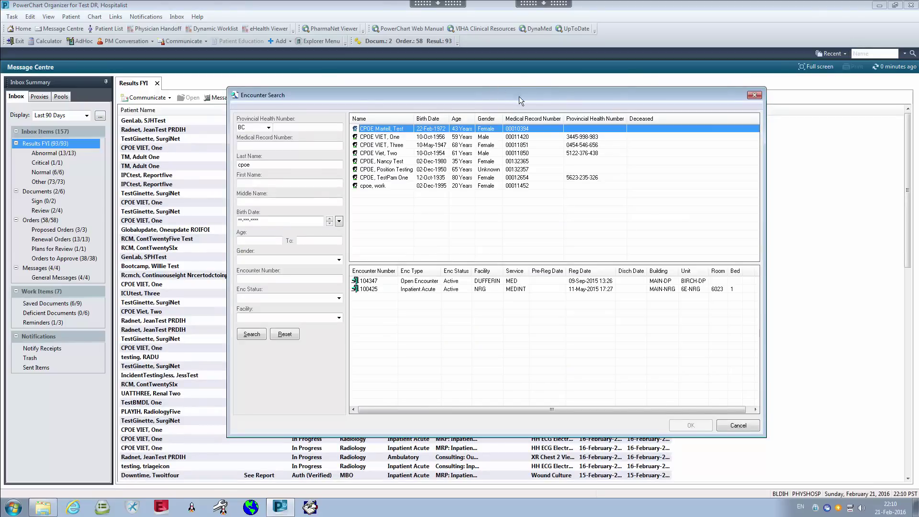
drag(405, 99, 378, 95)
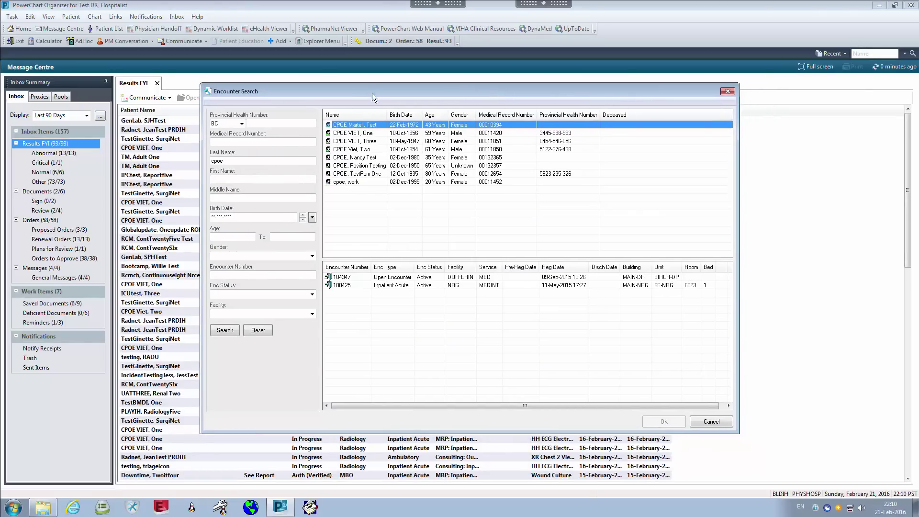
click(455, 240)
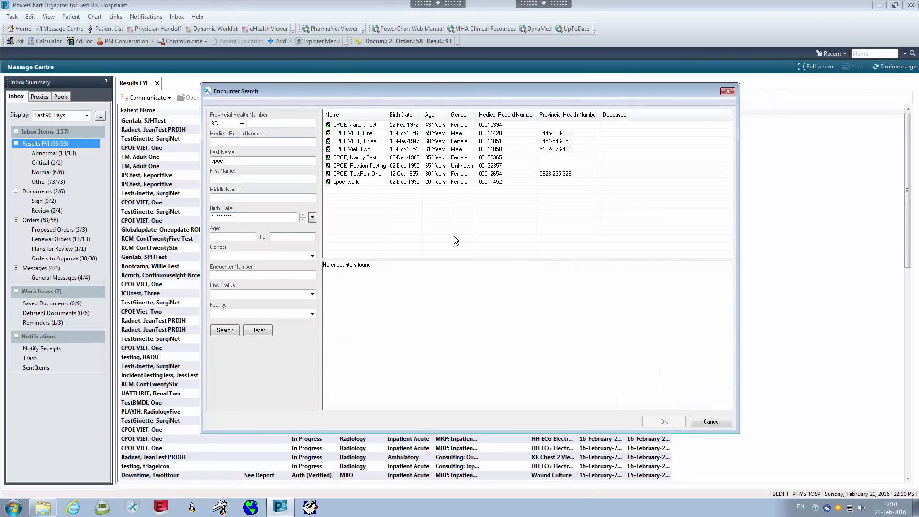
drag(366, 91, 400, 95)
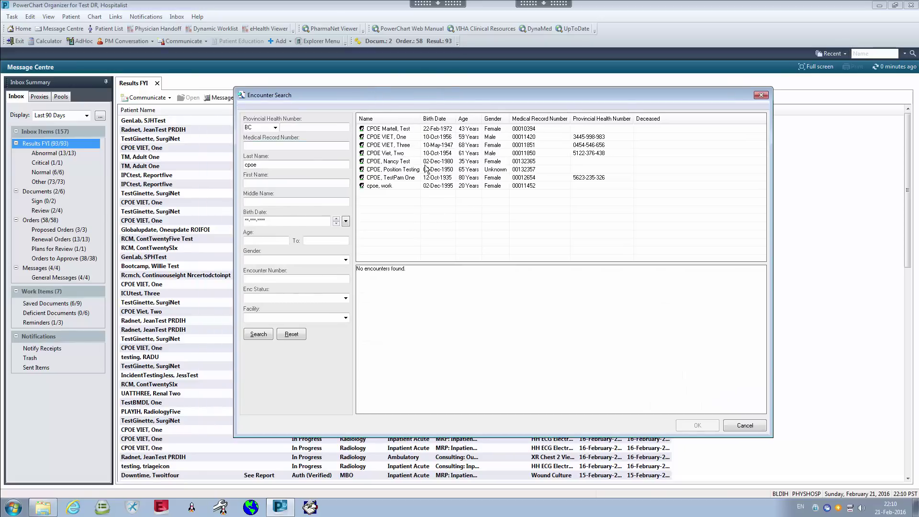
Select the 61-year-old male patient and open the chart on the active Inpatient Acute encounter at NRG.
click(397, 154)
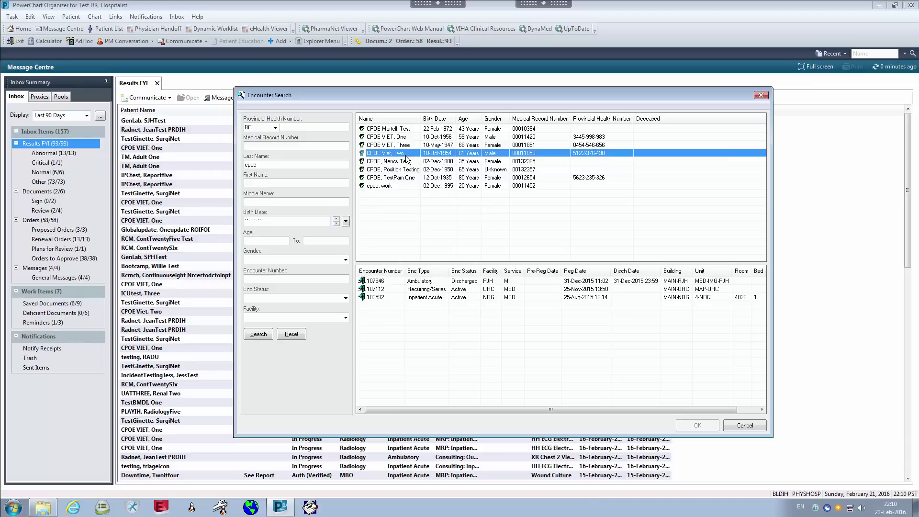
click(424, 241)
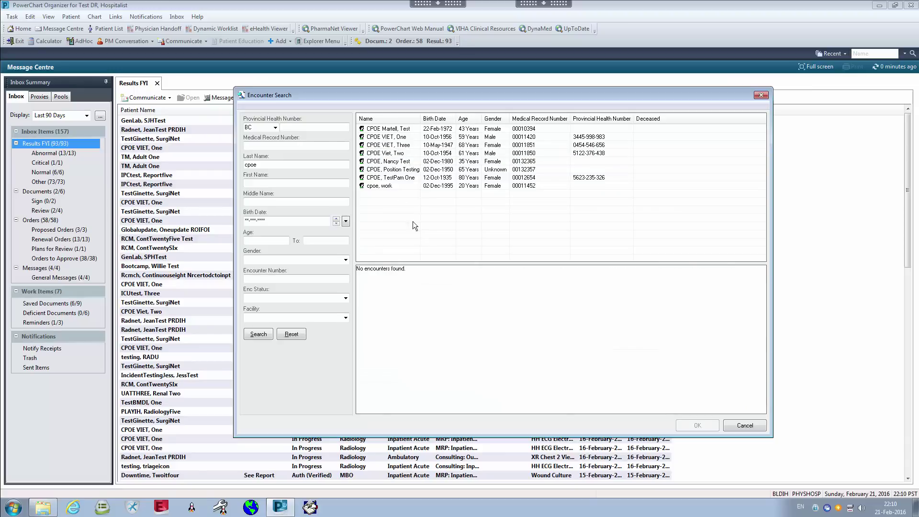
click(399, 145)
click(401, 153)
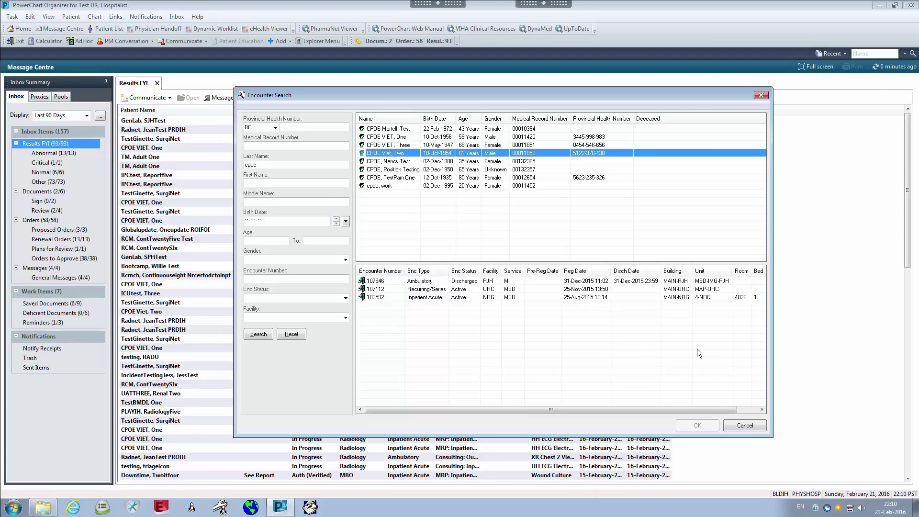
click(405, 281)
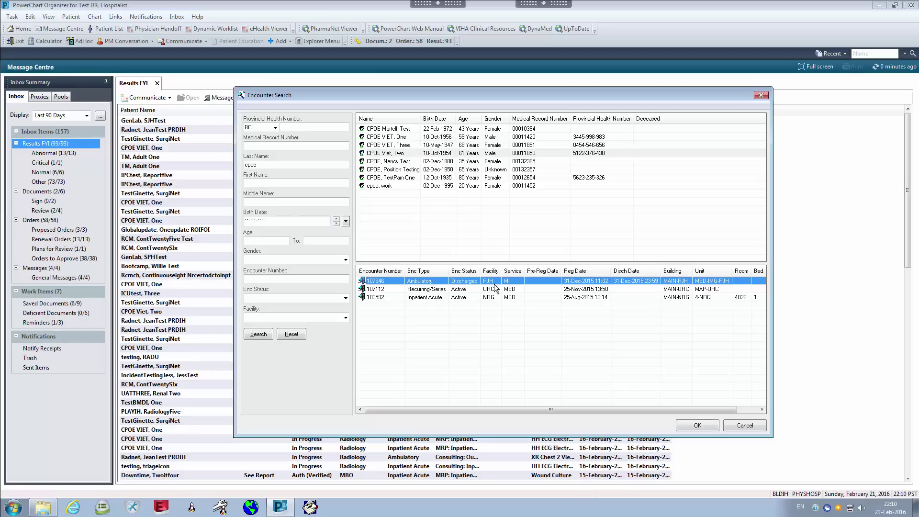
click(427, 298)
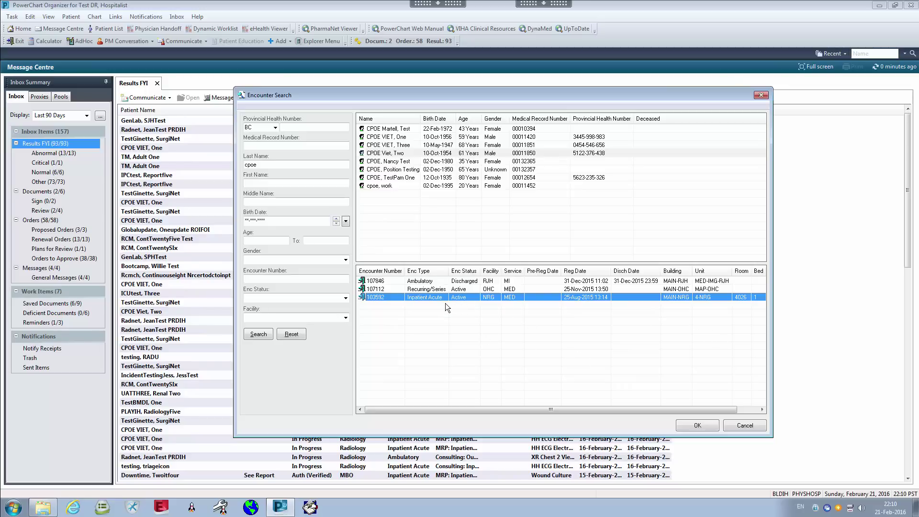
click(711, 429)
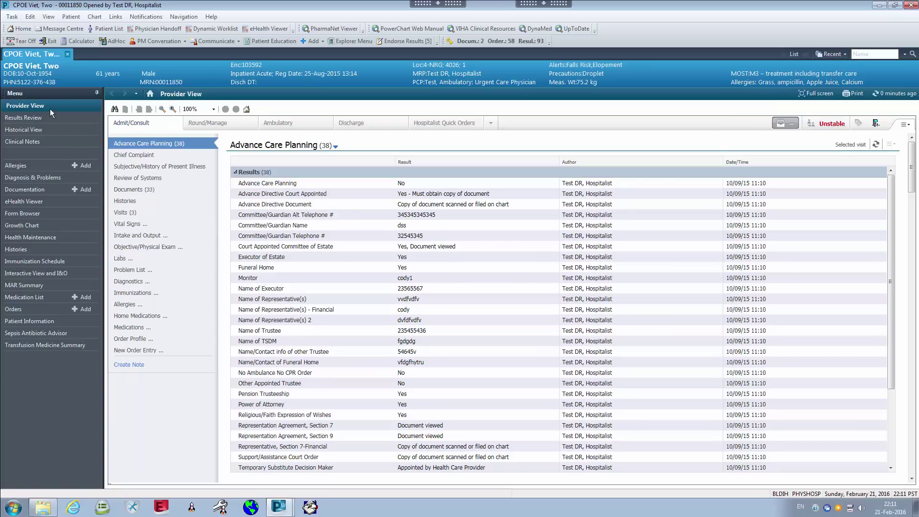
Auto-hide the chart menu, reveal it again and pin it back in place.
click(97, 93)
click(7, 98)
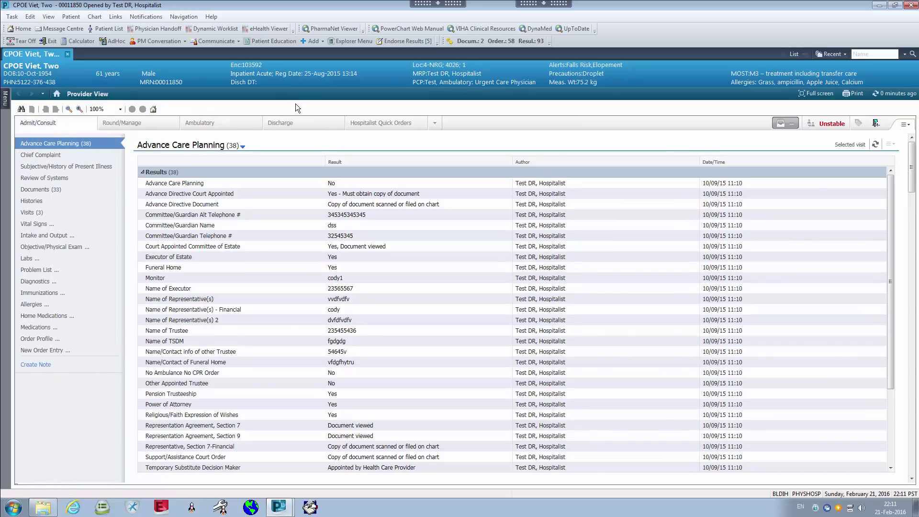
mouse_move(5, 98)
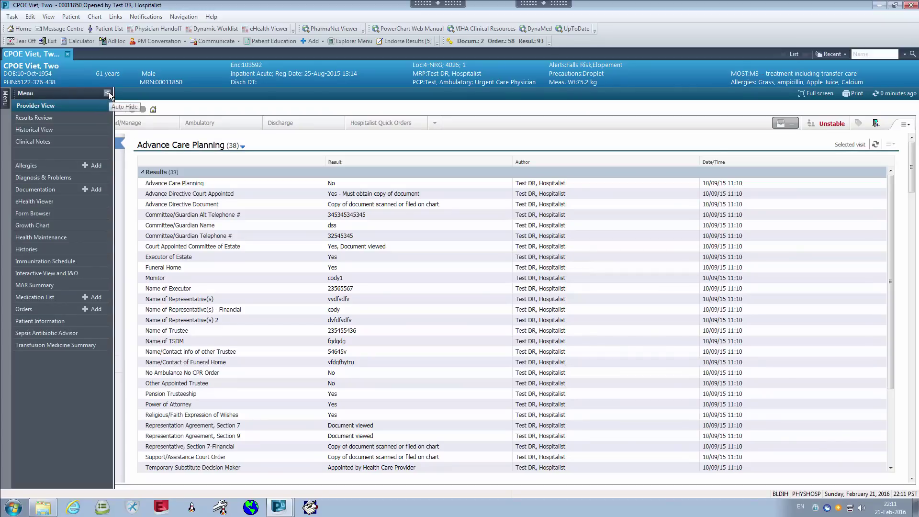
click(107, 94)
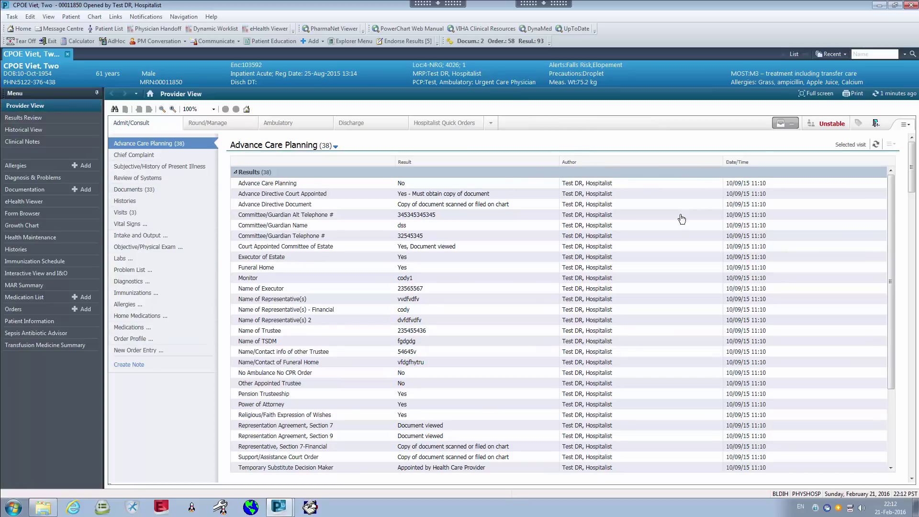
Review the Advance Care Planning, Chief Complaint and Subjective/History of Present Illness components of the Admit/Consult view.
scroll(898, 176, down, 2)
scroll(898, 178, down, 2)
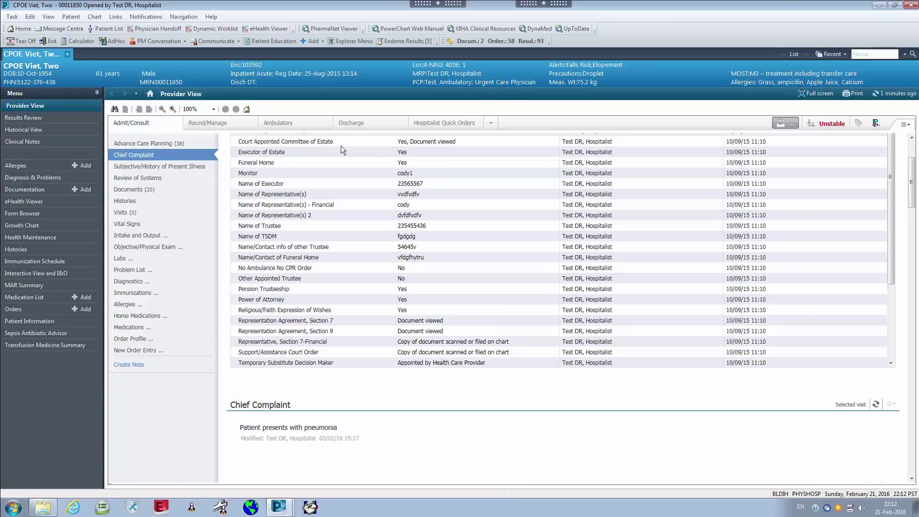
scroll(550, 261, down, 3)
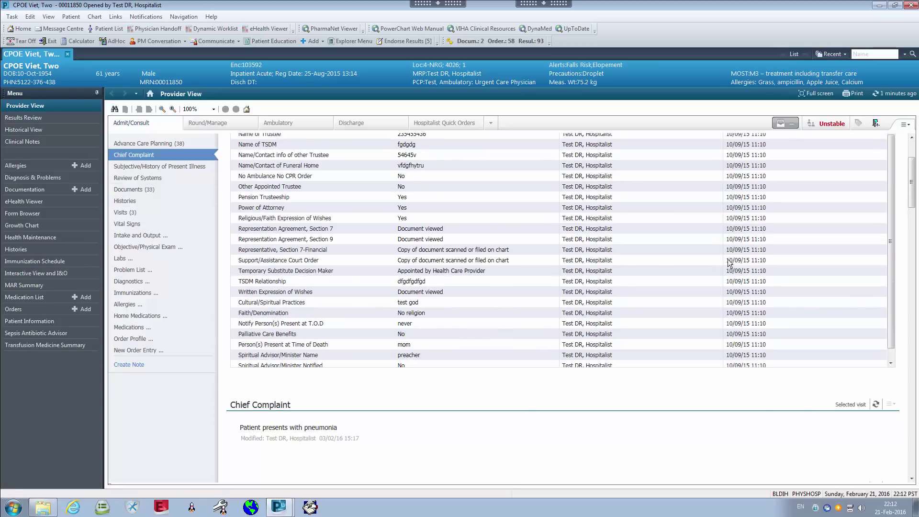
scroll(729, 263, down, 10)
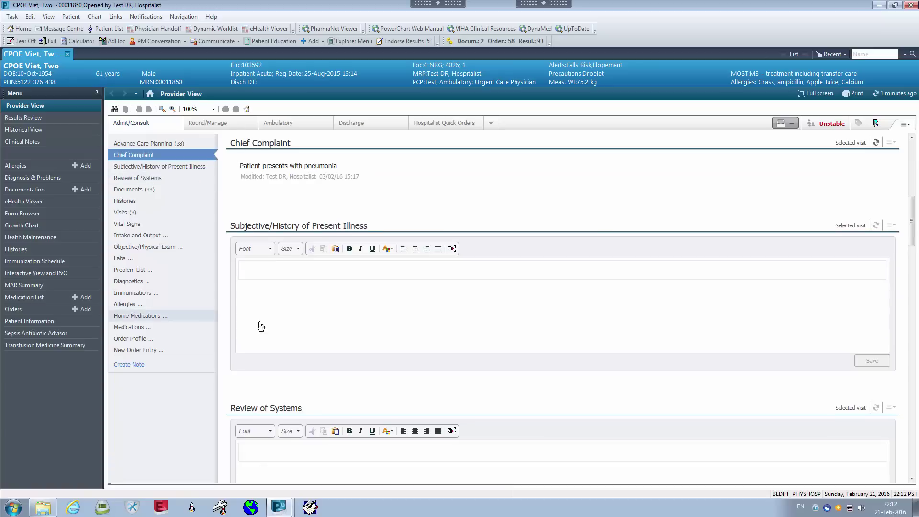
Show the Medications component and examine the scheduled, continuous and PRN medication orders.
click(143, 329)
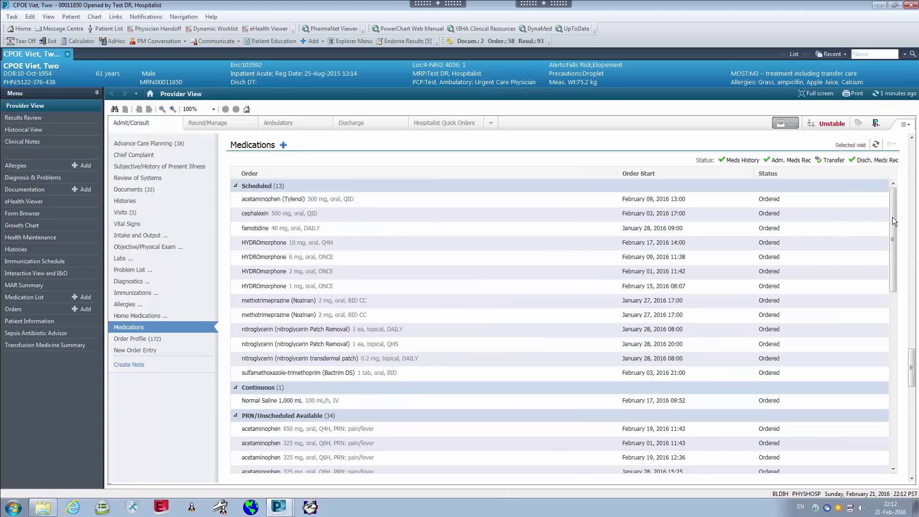
scroll(894, 218, down, 1)
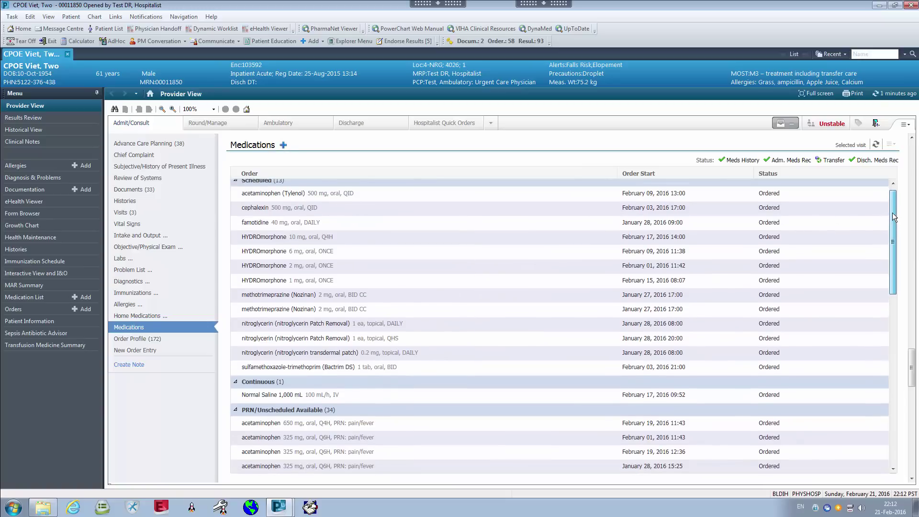
scroll(893, 212, up, 1)
drag(892, 213, 880, 422)
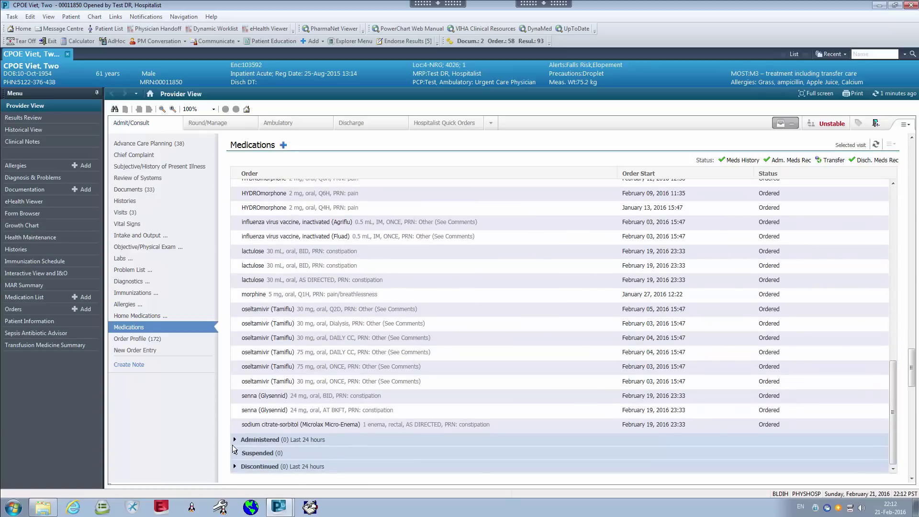
drag(893, 441, 894, 449)
scroll(887, 401, up, 10)
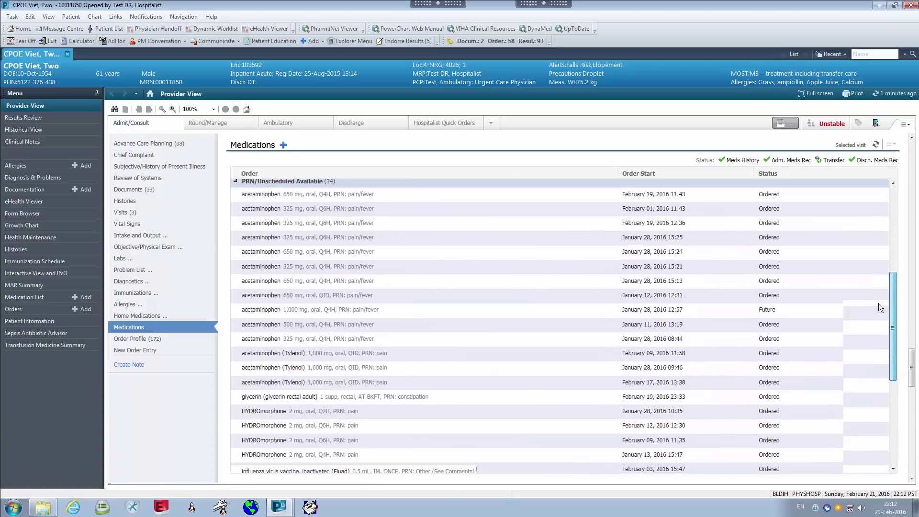
scroll(879, 293, up, 2)
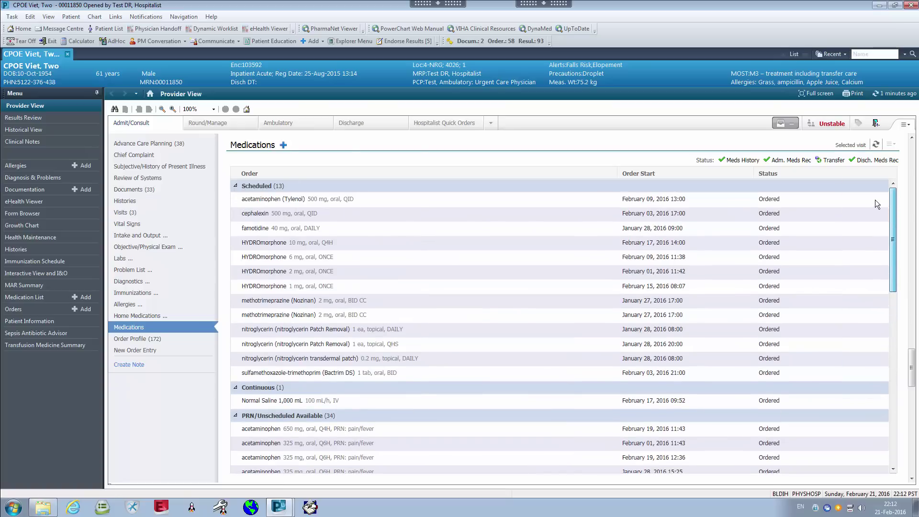
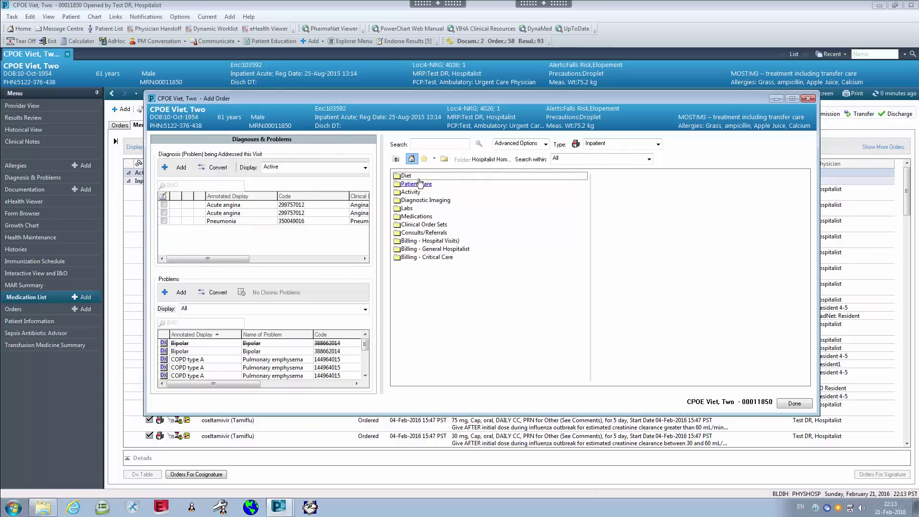
Browse the Diet folder in the Add Order window and switch to the Favorites folder, moving the window aside.
double_click(416, 177)
click(421, 184)
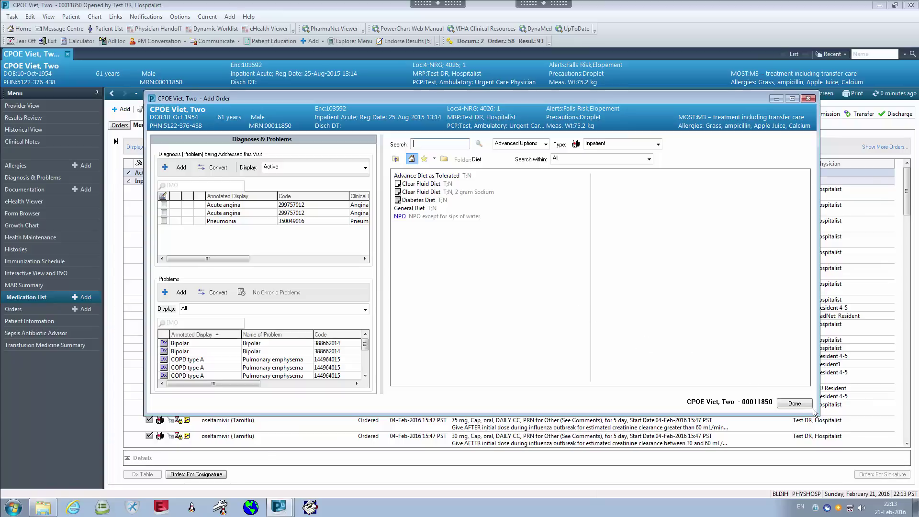
click(400, 161)
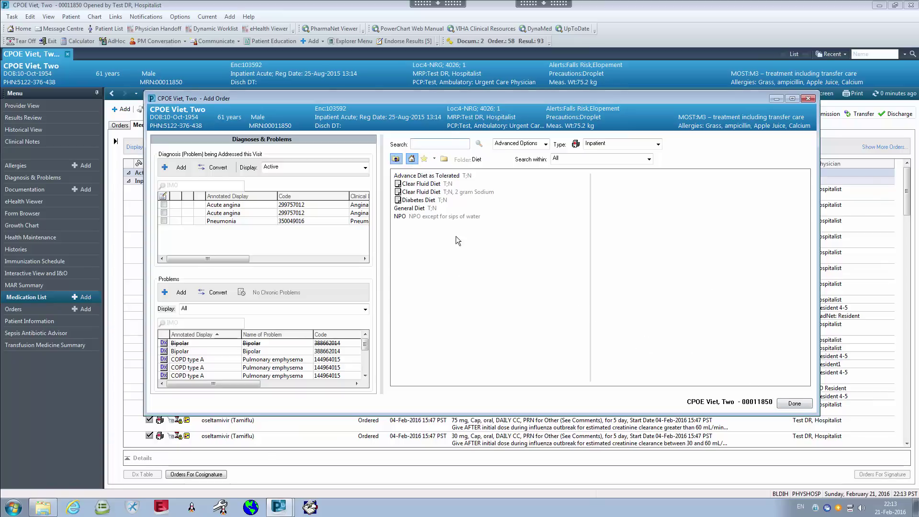
click(425, 159)
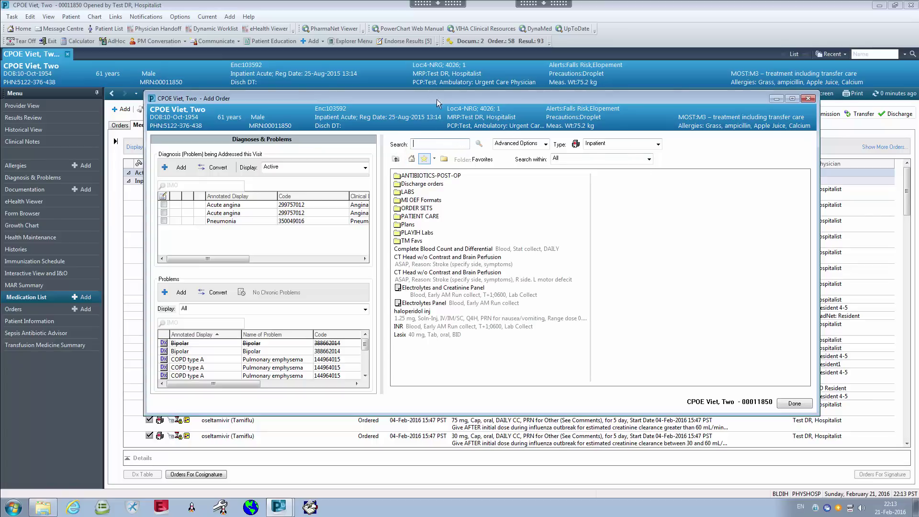
drag(437, 99, 478, 103)
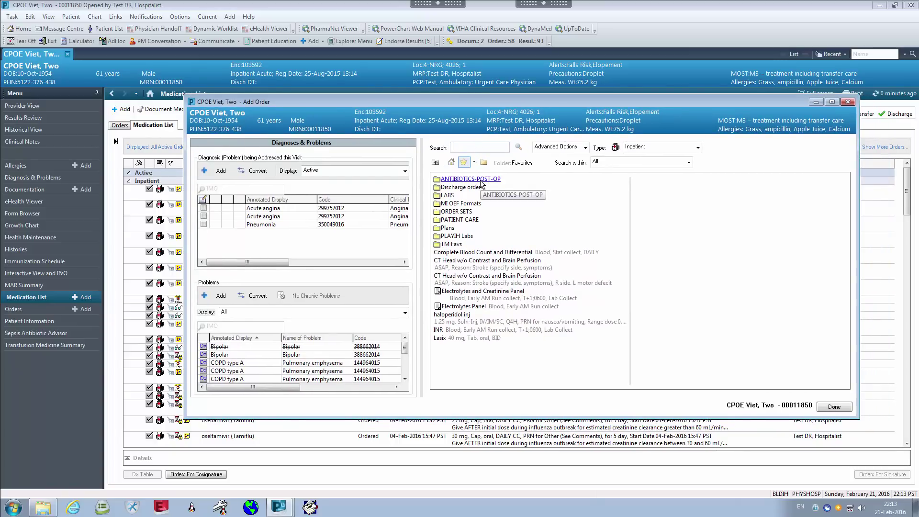
Search the order catalogue for acetaminophen and pick the plain acetaminophen order.
text(ac)
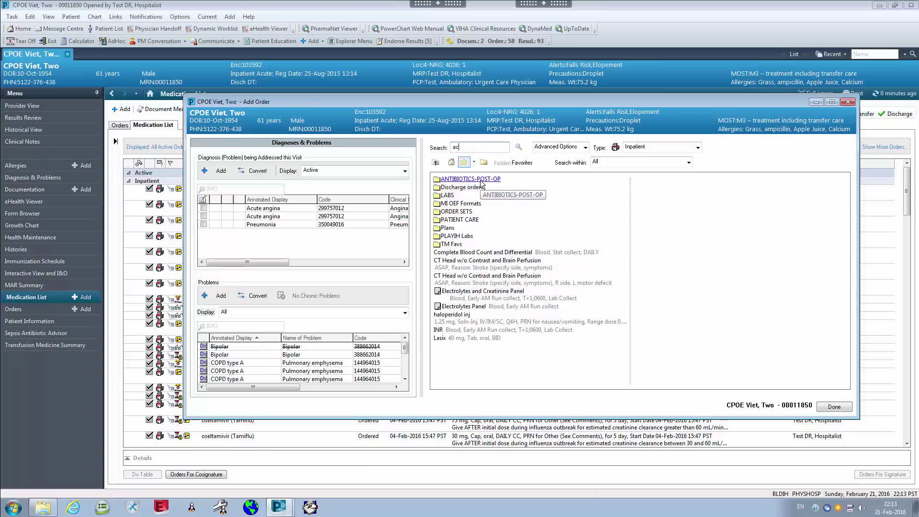
text(et)
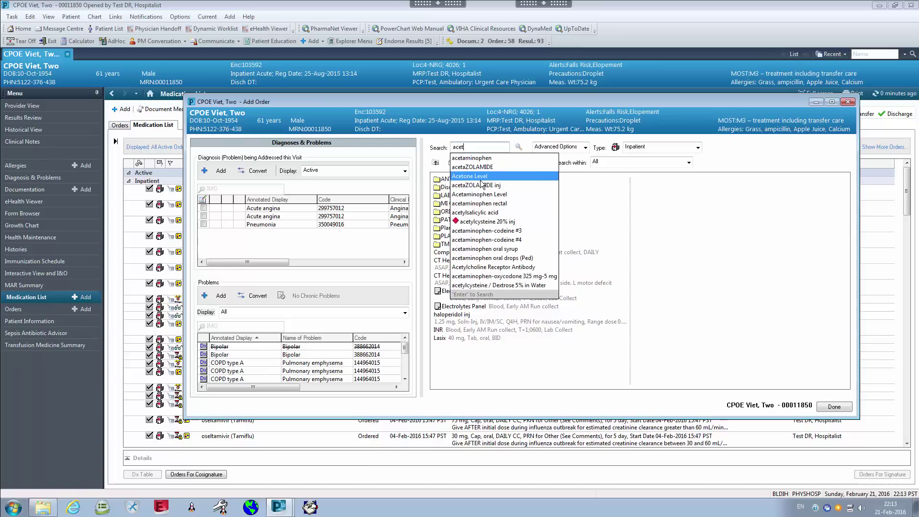
text(aminphen)
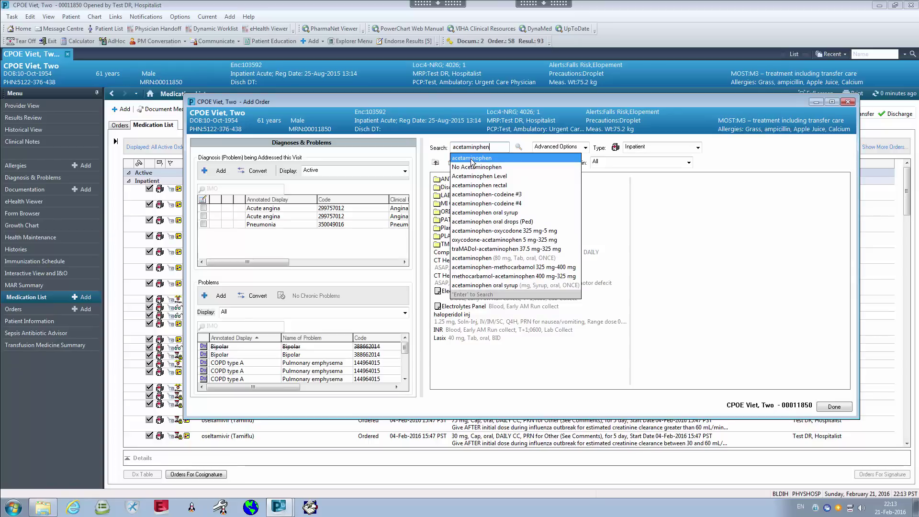
click(472, 160)
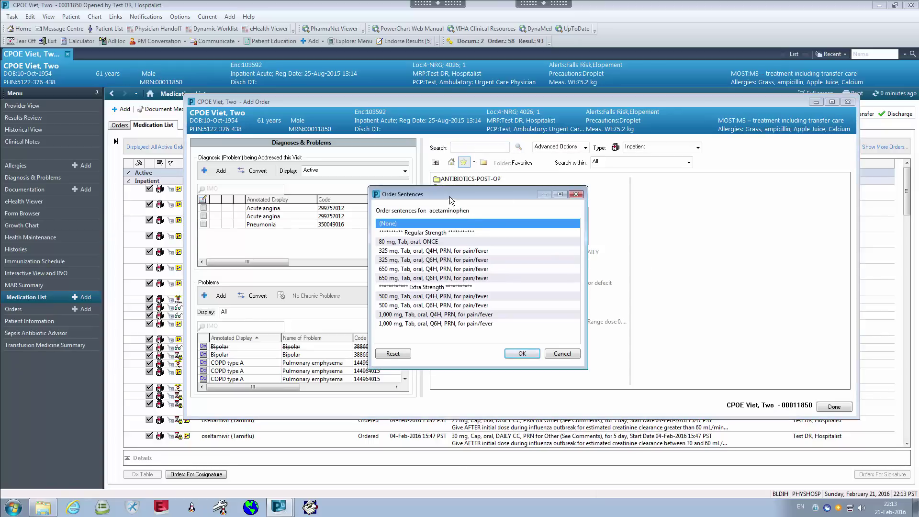
Choose the 1,000 mg, Tab, oral, Q6H, PRN for pain/fever order sentence and finish adding orders.
drag(452, 199, 519, 195)
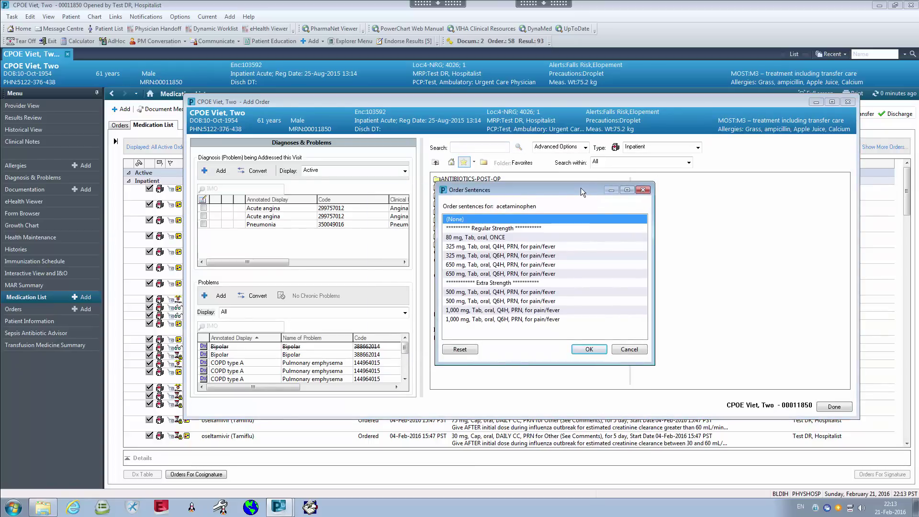
drag(581, 191, 653, 154)
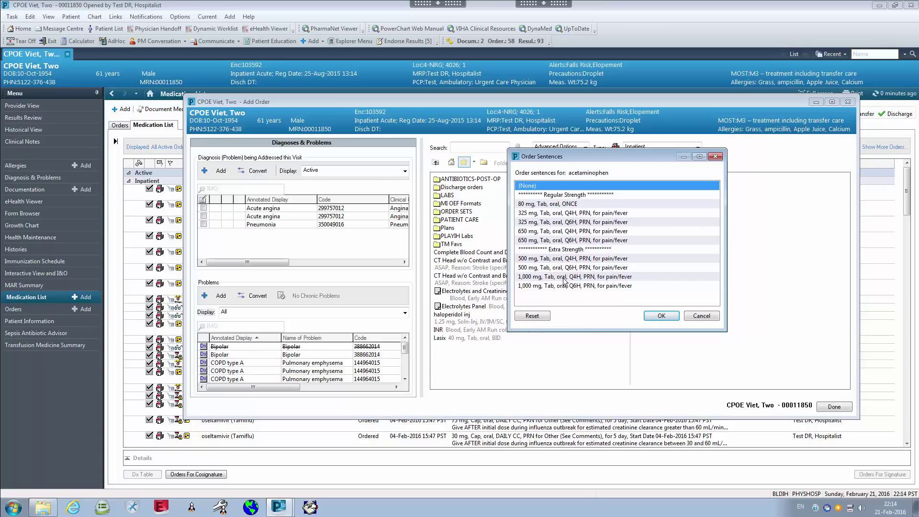
click(576, 300)
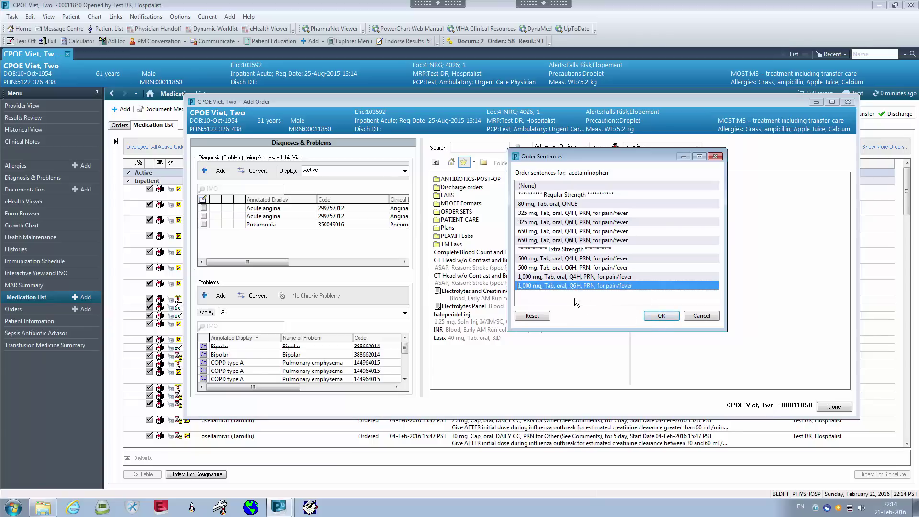
click(659, 318)
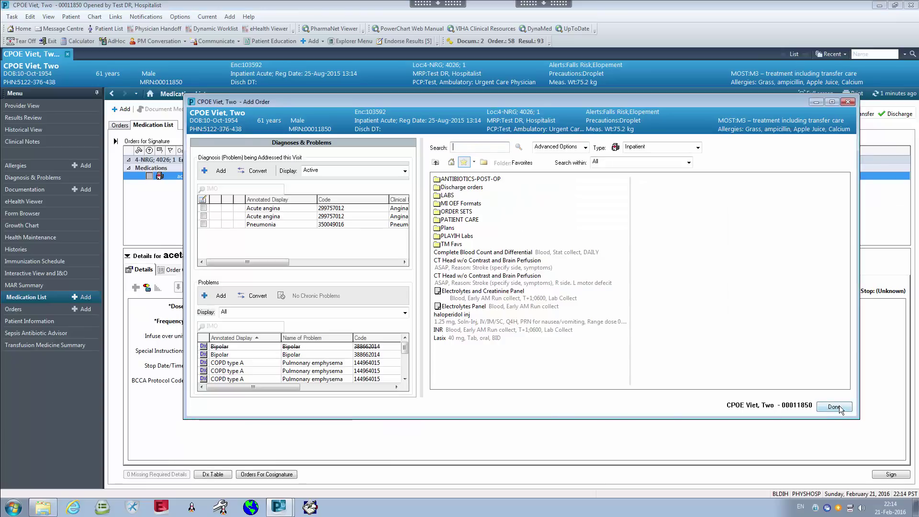
click(834, 407)
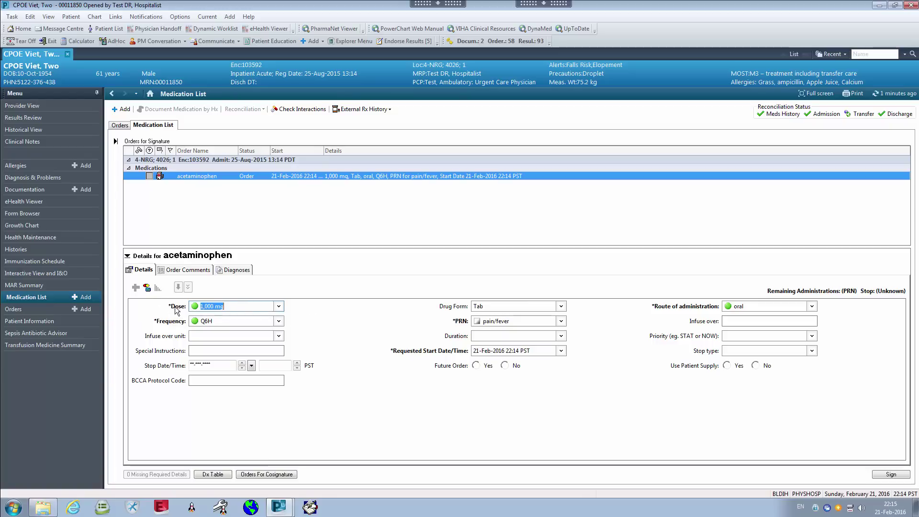
Clear the required dose of the acetaminophen order and reselect 1,000 mg from the available doses.
click(280, 307)
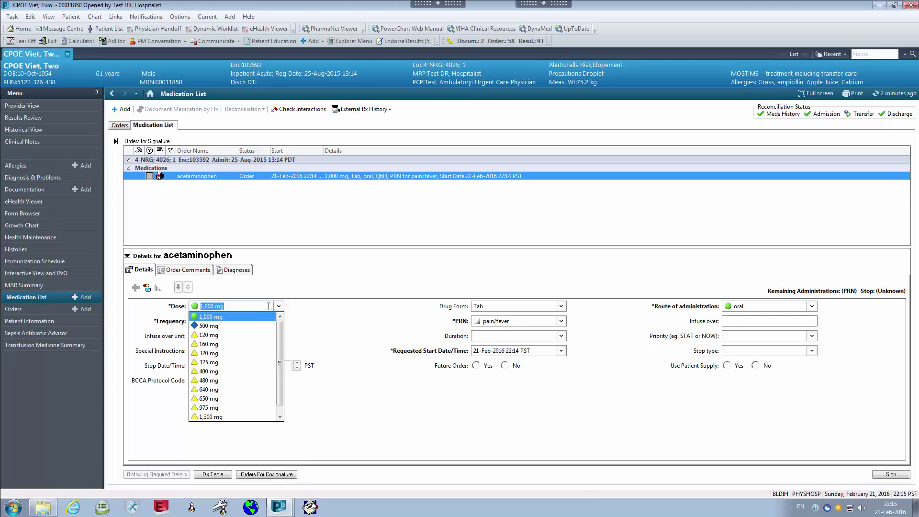
key(BackSpace)
click(356, 343)
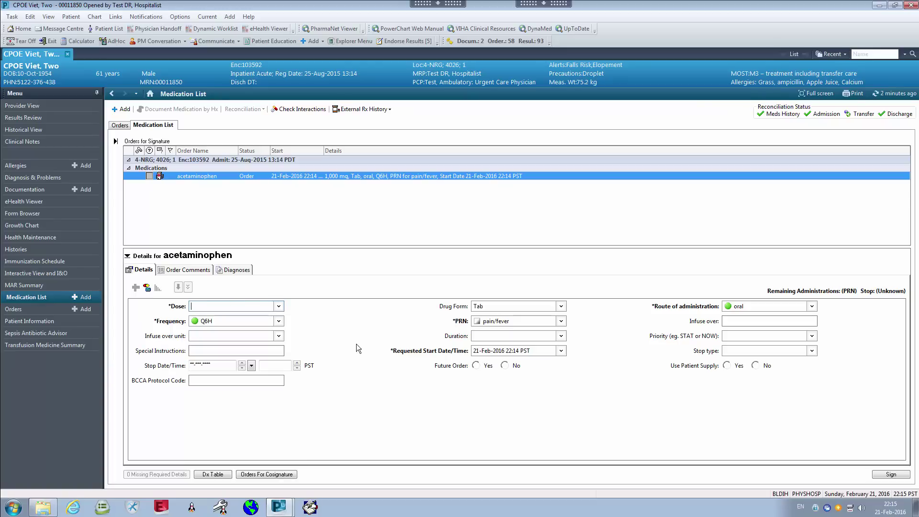
click(234, 335)
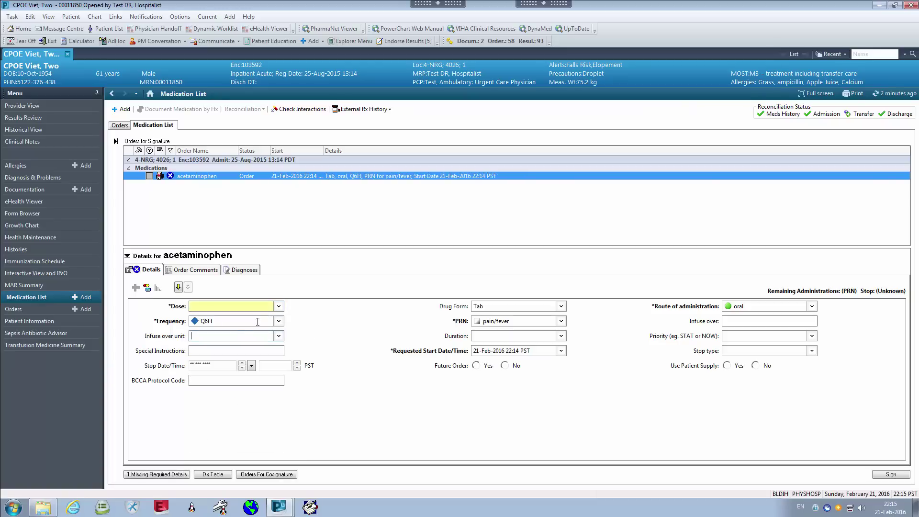
click(278, 306)
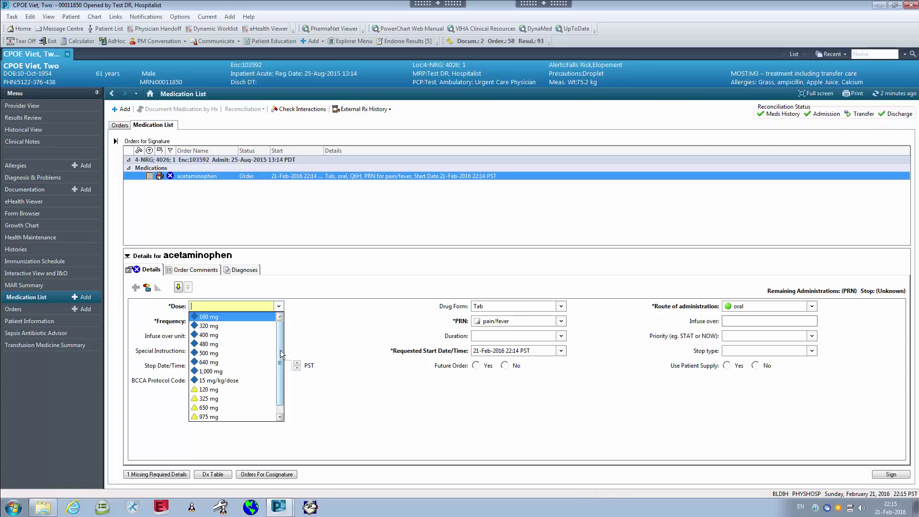
scroll(281, 382, down, 2)
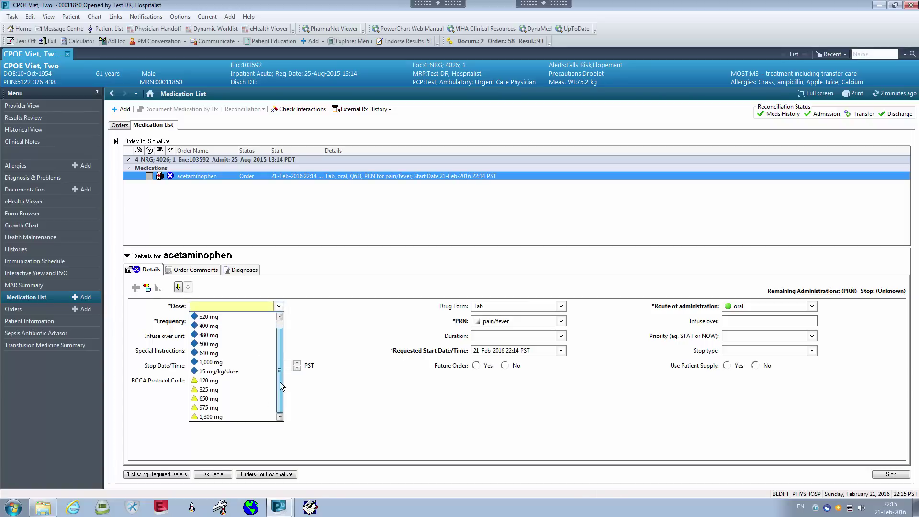
click(211, 362)
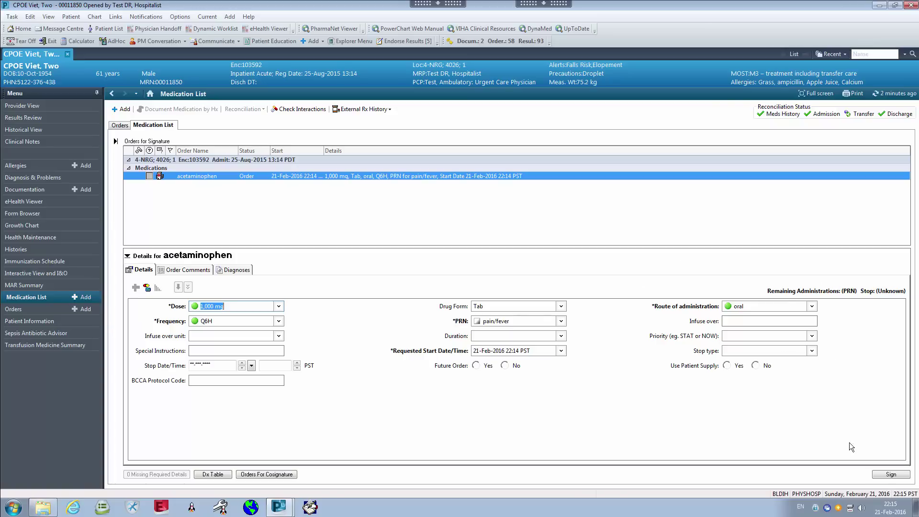
Sign the acetaminophen order, refresh the Medication List and select the newly placed order.
click(881, 475)
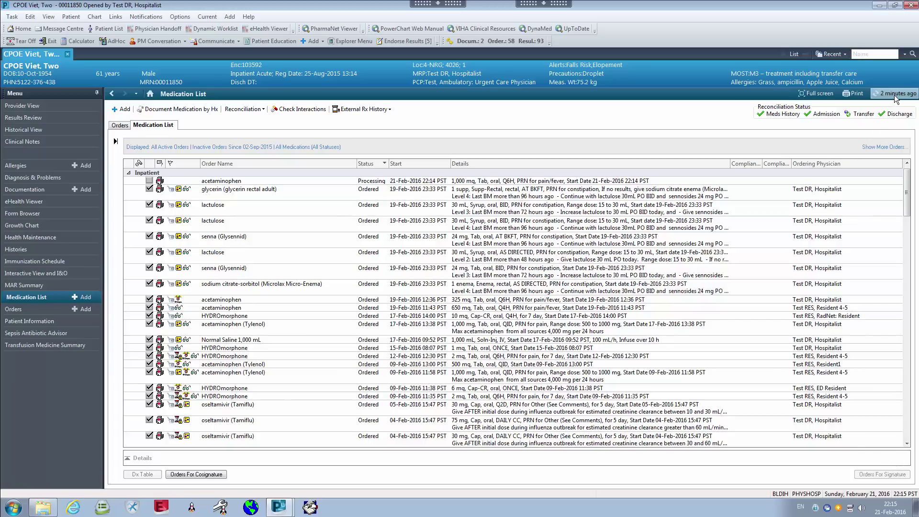
click(894, 94)
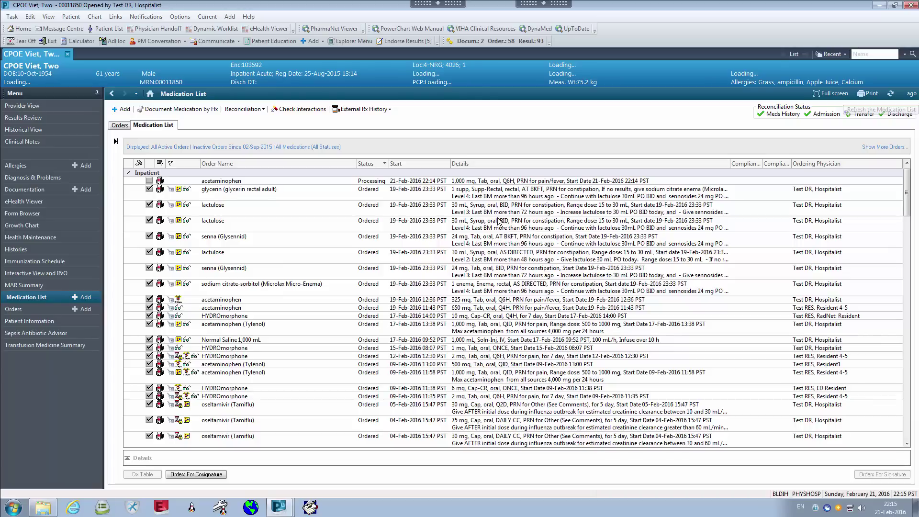
click(267, 180)
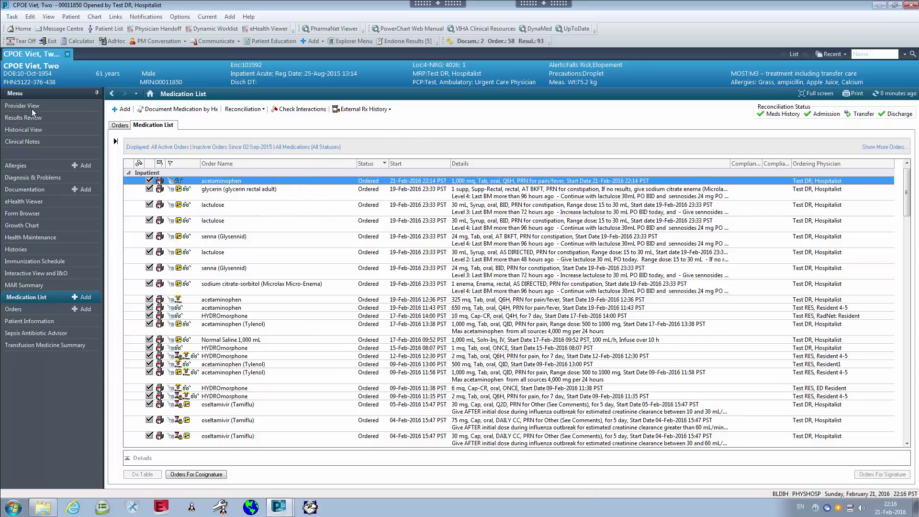
Return to the Provider View and show the New Order Entry component of the Admit/Consult view.
click(55, 105)
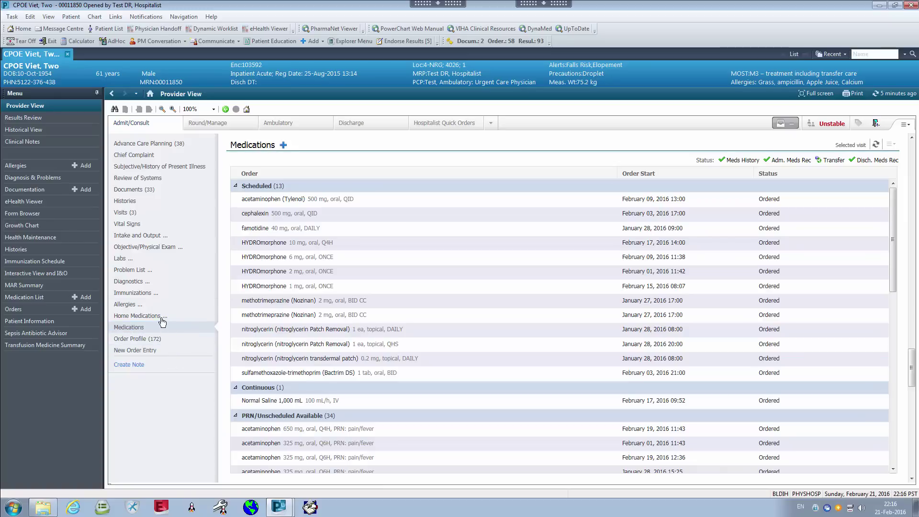
click(156, 354)
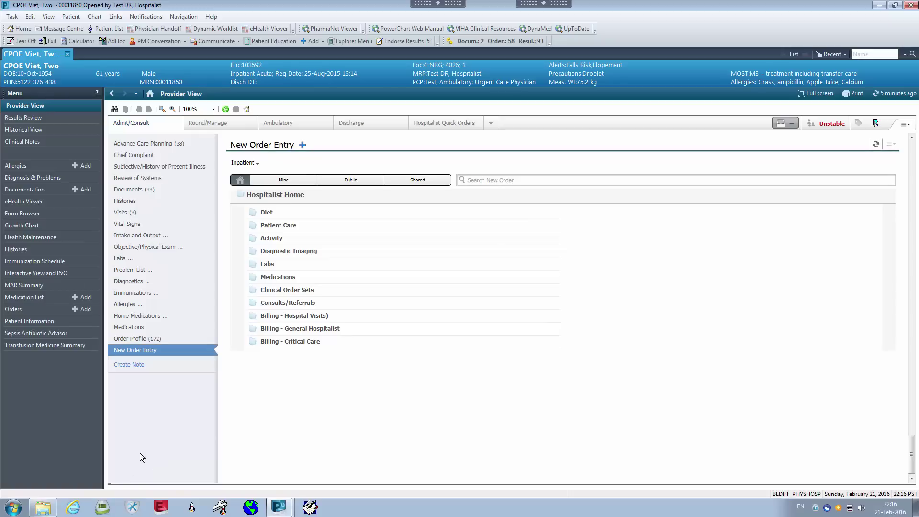
Open the full Add Order window from New Order Entry twice, closing it and returning to the Provider View each time.
click(303, 146)
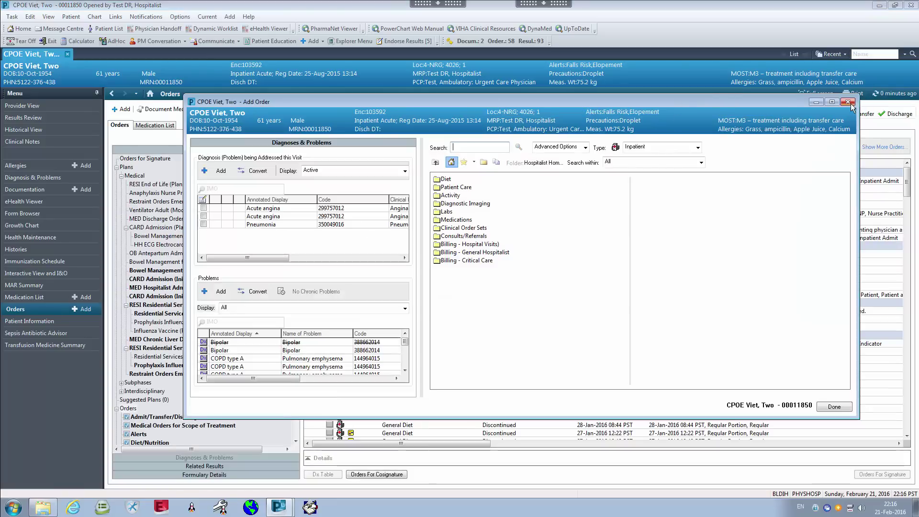
click(849, 103)
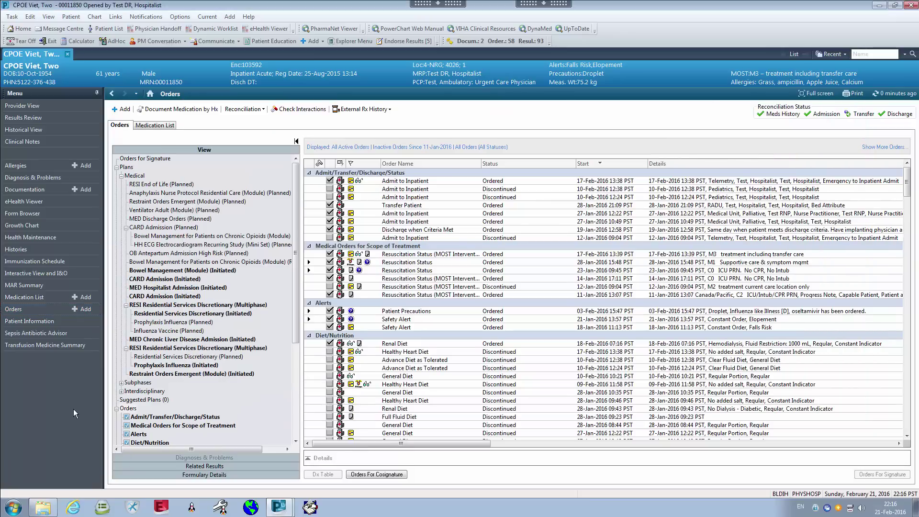
click(29, 106)
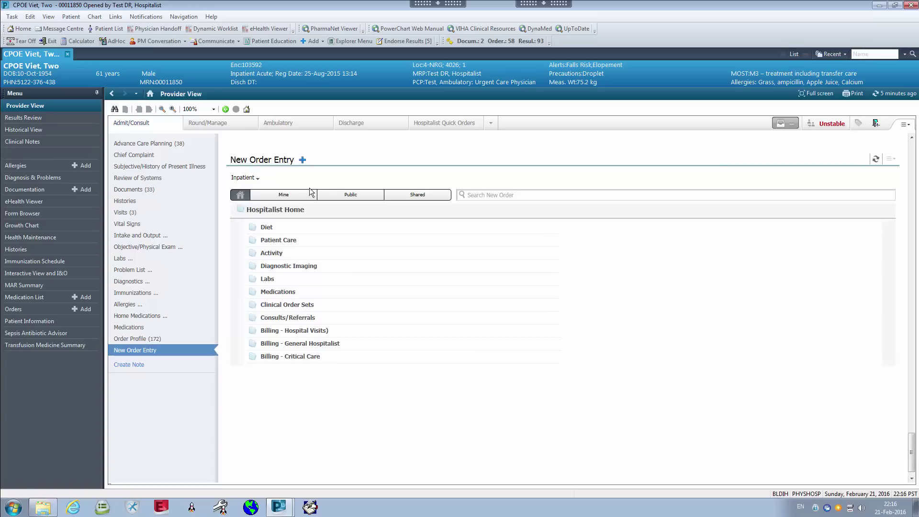
click(493, 193)
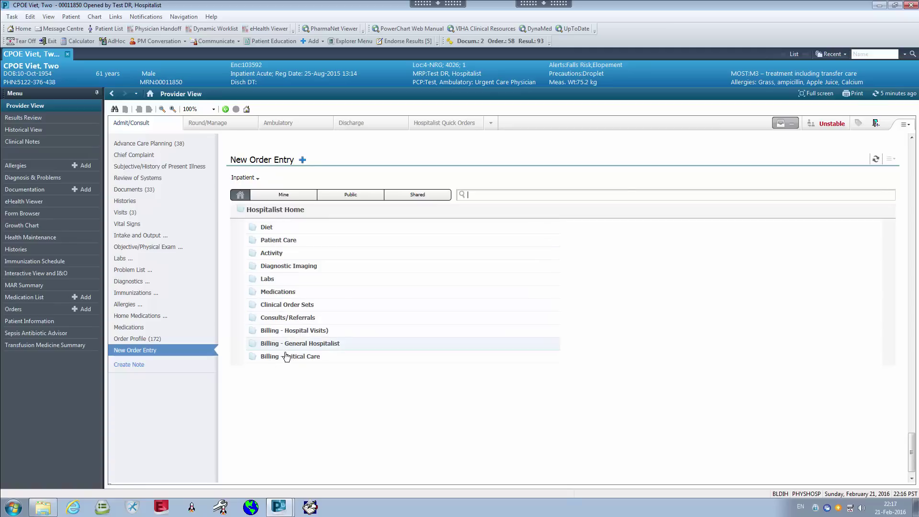
click(302, 160)
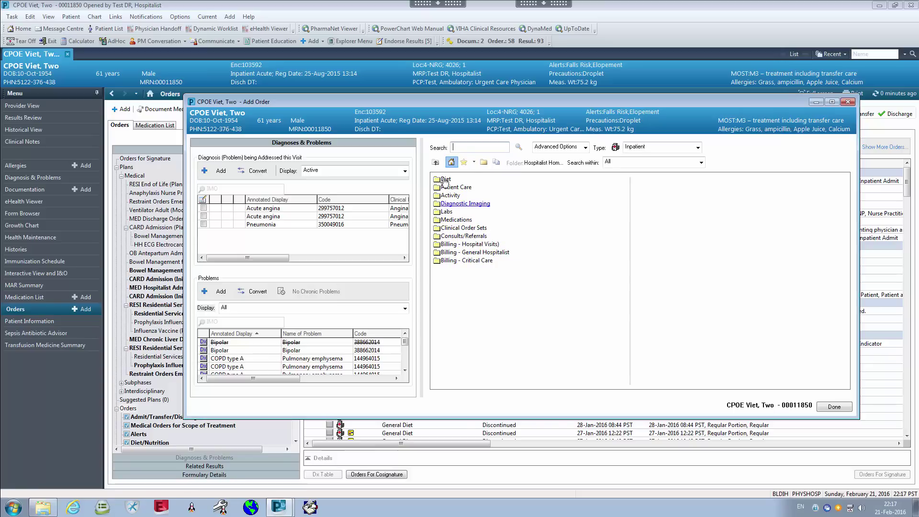
click(837, 408)
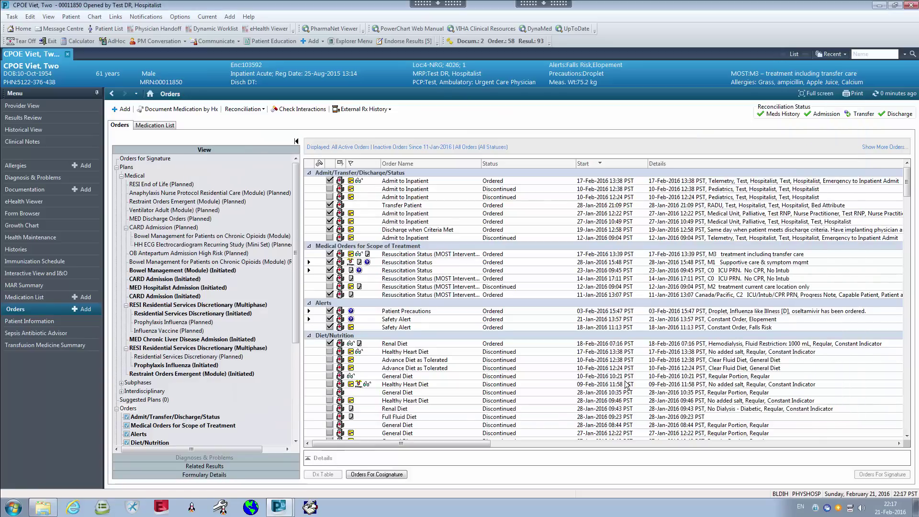
click(85, 105)
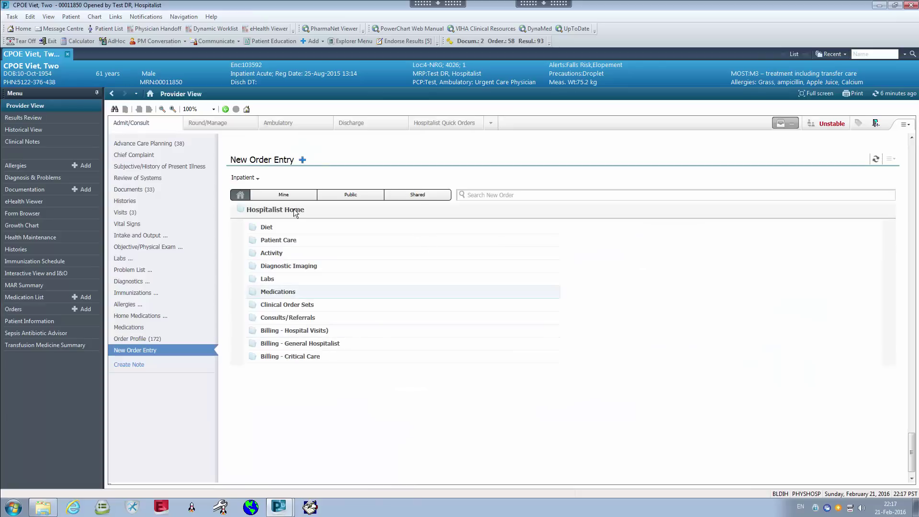
Search New Order Entry for "xr chest" and add the XR Chest 2 Views order for signature.
click(531, 193)
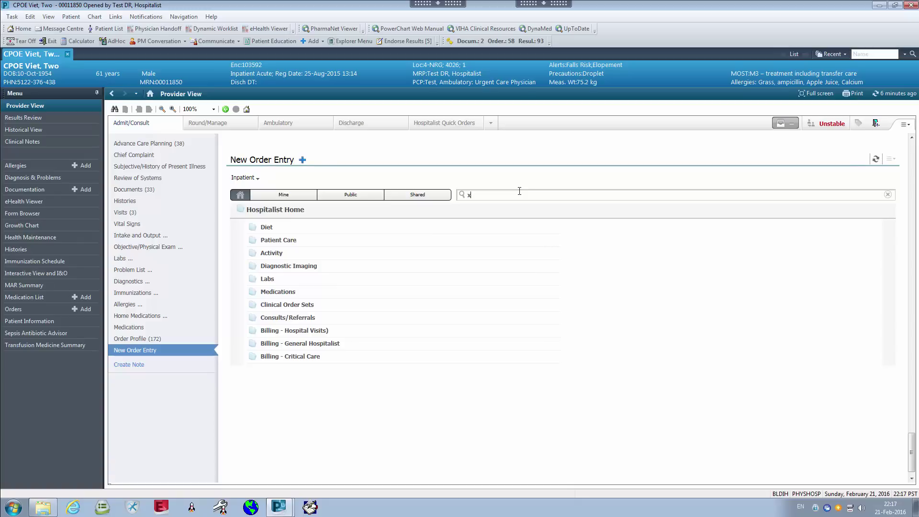
text(r)
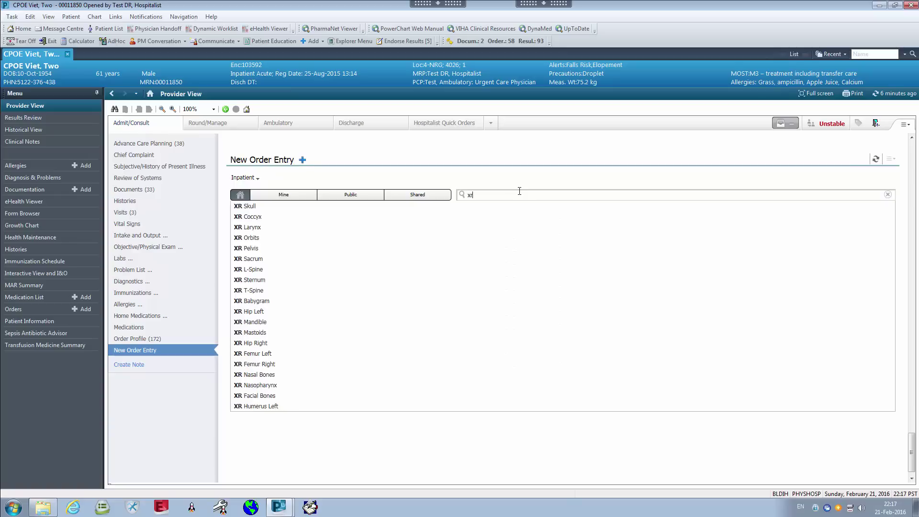
text( chest)
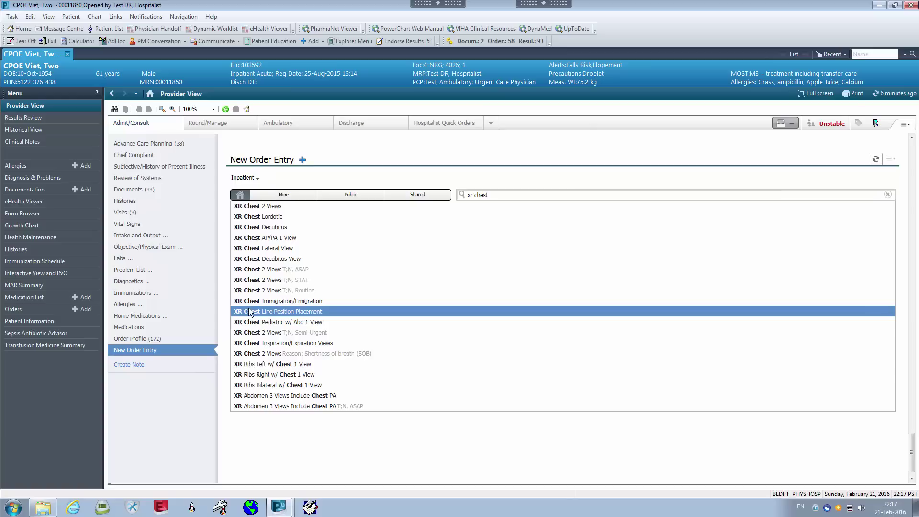
click(271, 208)
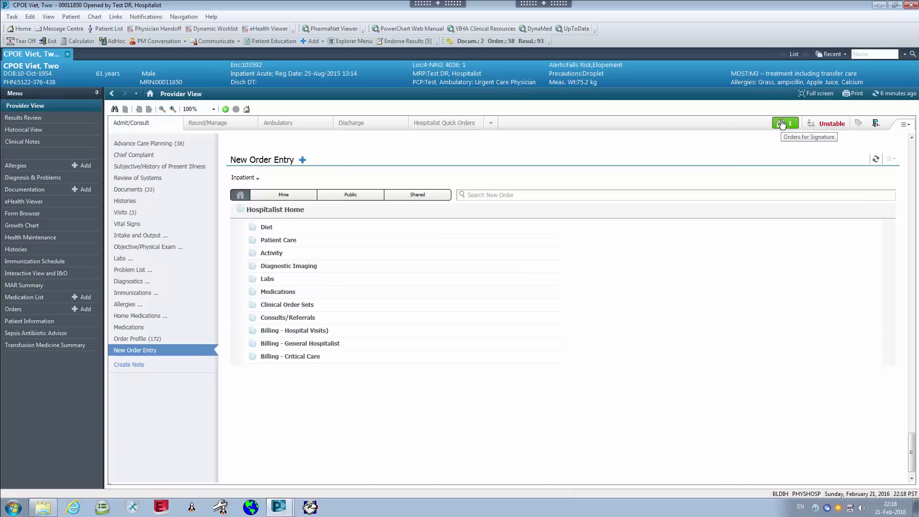
click(529, 196)
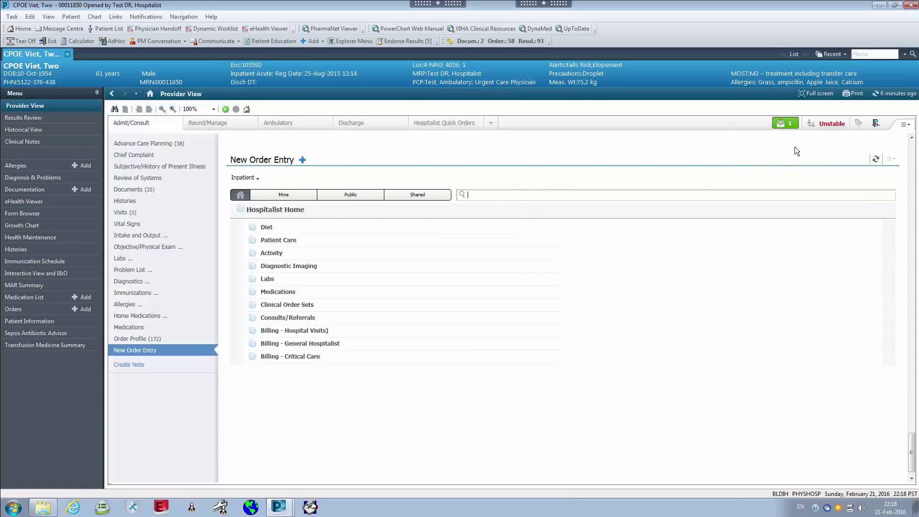
click(531, 195)
Open the orders for signature, modify the XR Chest 2 Views order and apply the "T;N, STAT" order sentence.
click(780, 125)
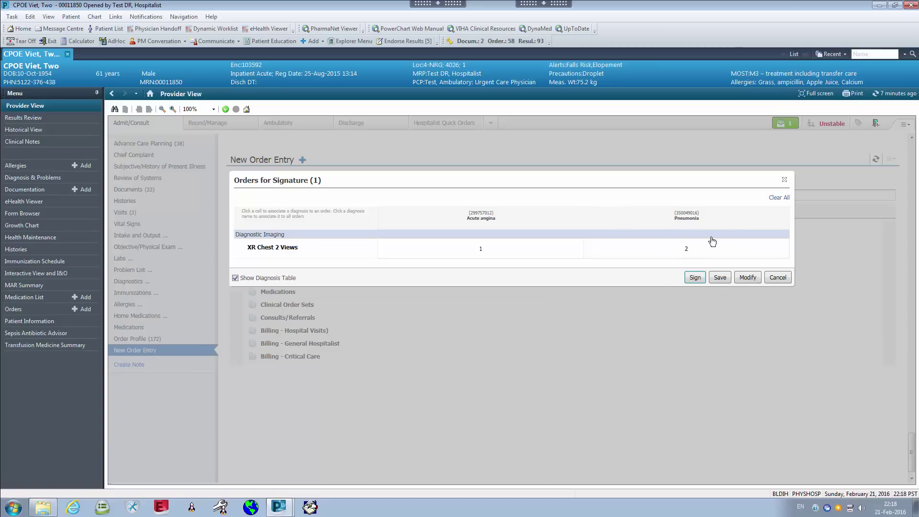
click(752, 282)
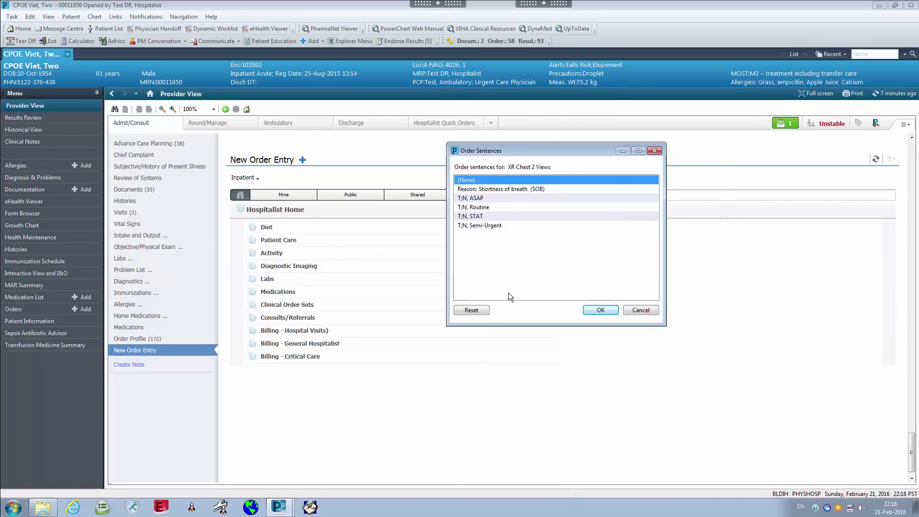
click(476, 216)
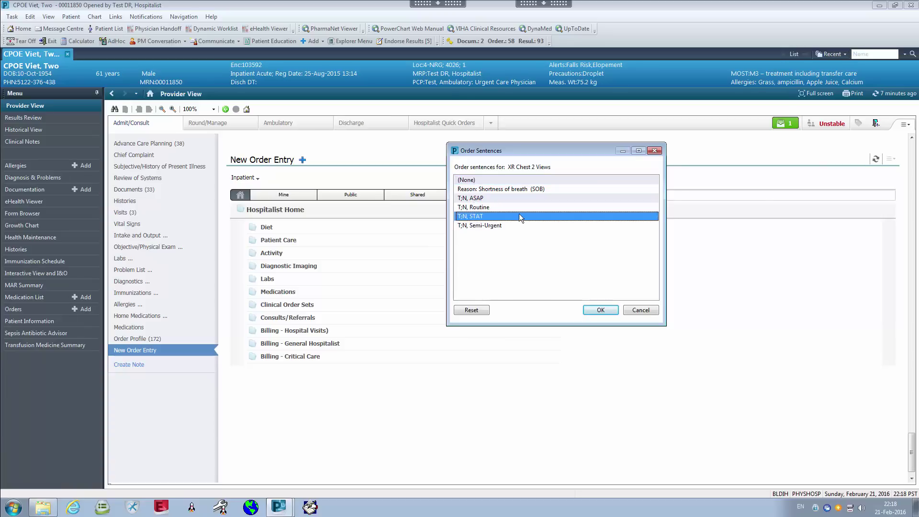
click(600, 310)
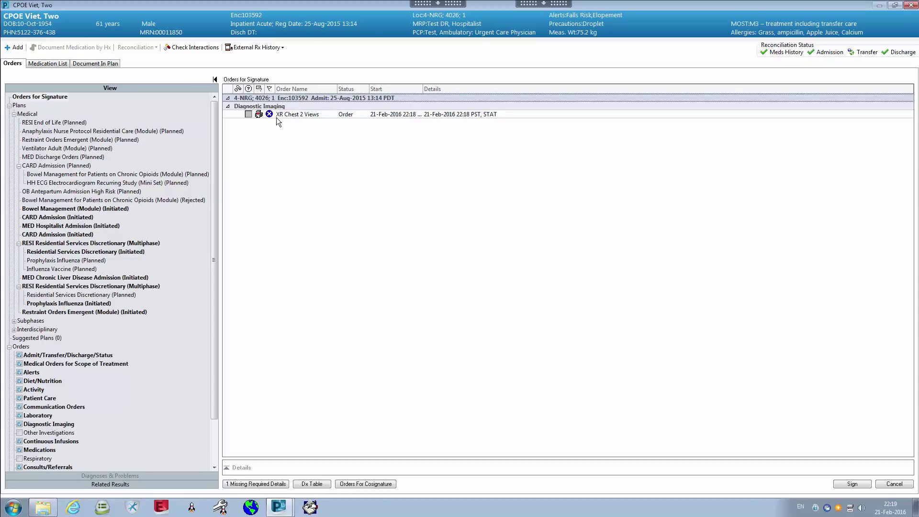
Try to sign the XR Chest 2 Views order and go to its first missing required detail.
mouse_move(270, 117)
click(842, 484)
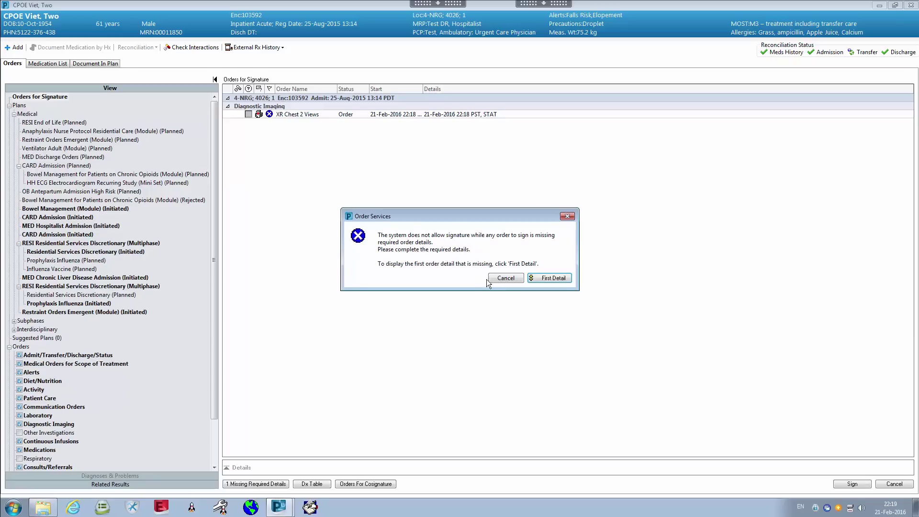
drag(440, 220, 427, 207)
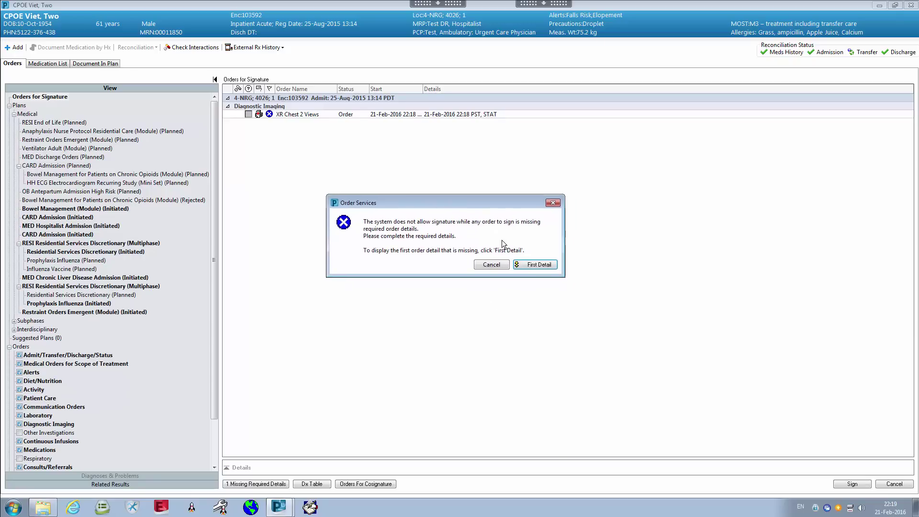
click(522, 262)
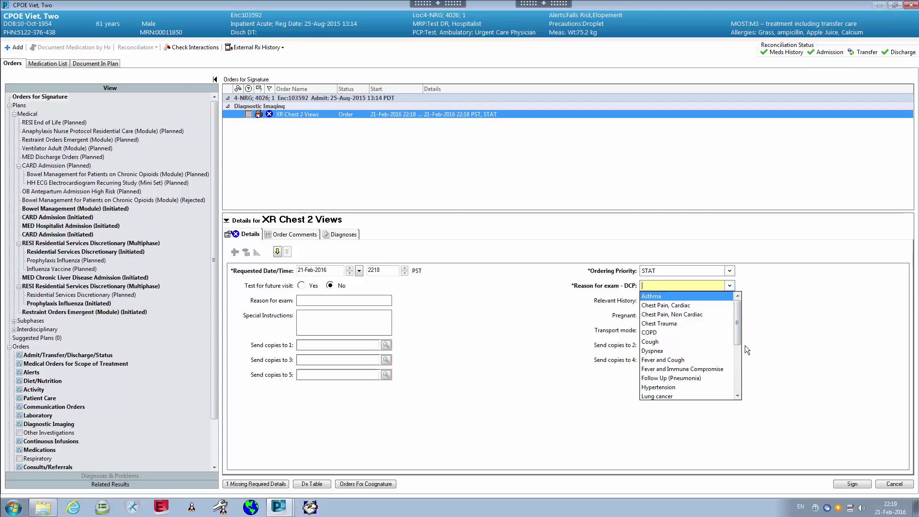
Set the DCP reason for exam to Follow Up (Pneumonia) and sign the XR Chest 2 Views order.
mouse_move(738, 346)
mouse_down()
mouse_move(740, 380)
mouse_move(736, 327)
mouse_up()
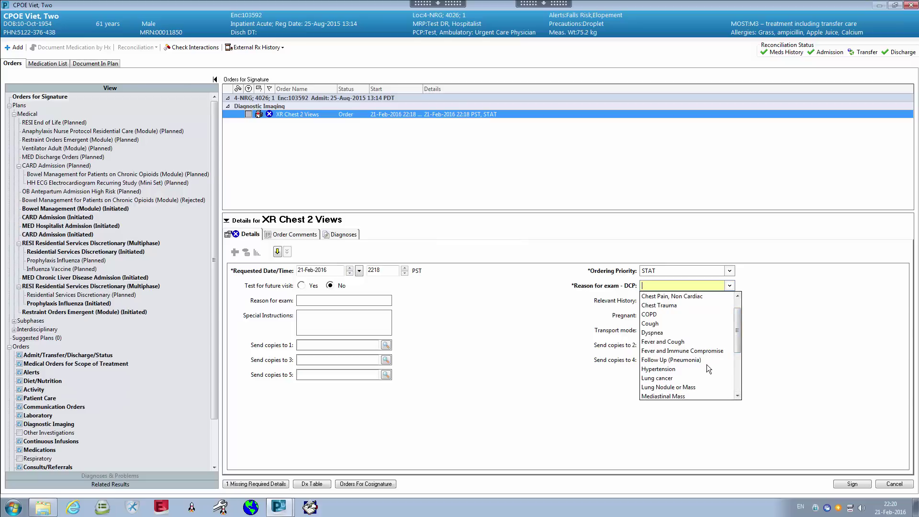
click(675, 361)
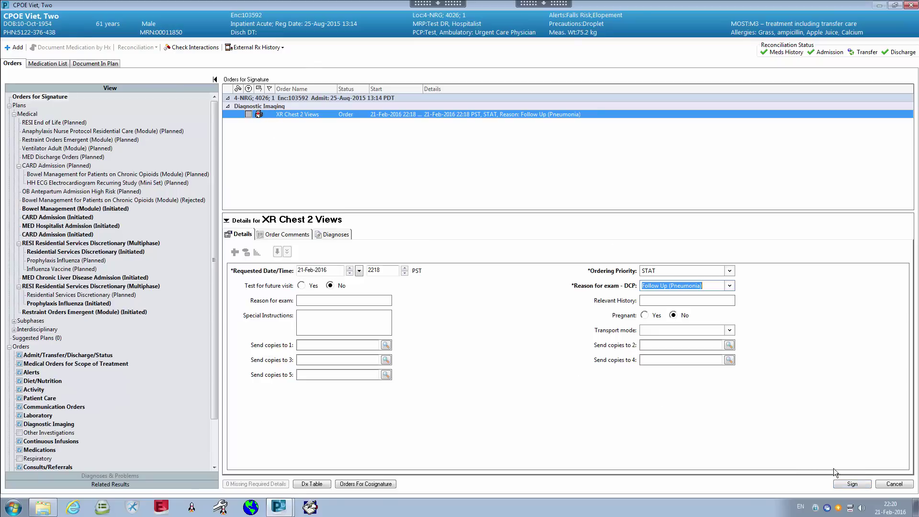
click(848, 485)
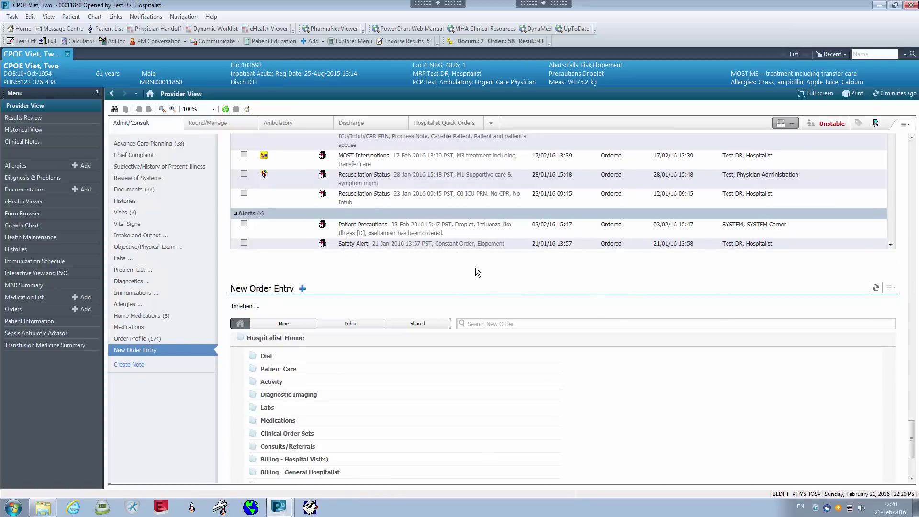
Open the Add Order window from the Medications component of the Round/Manage view, close it and return to the Provider View.
scroll(478, 266, up, 5)
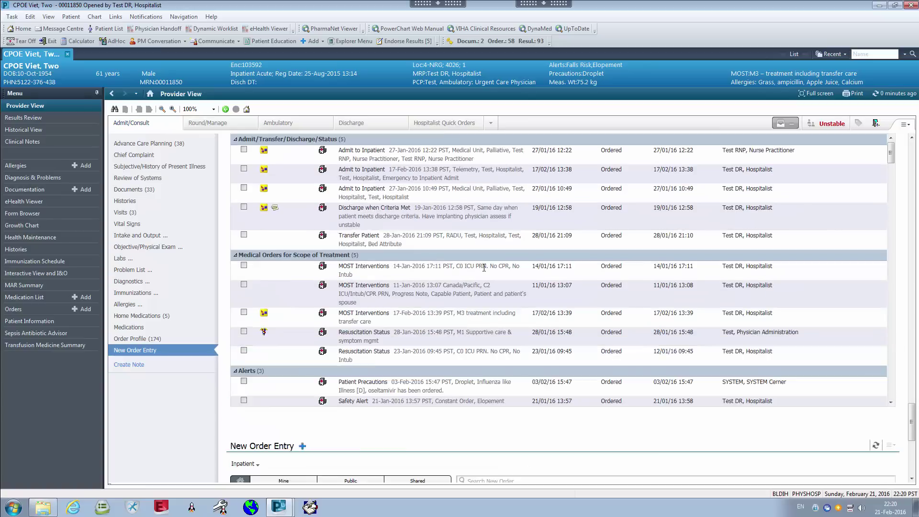
scroll(499, 273, down, 10)
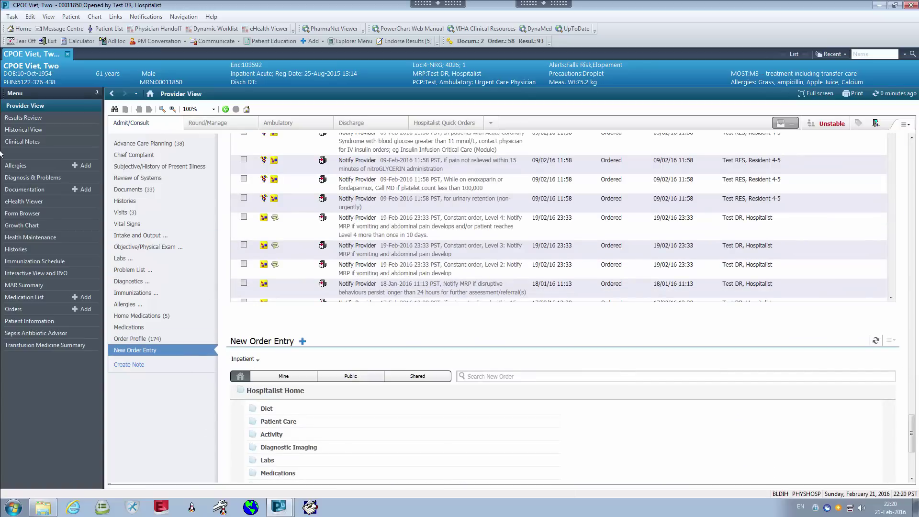
click(231, 125)
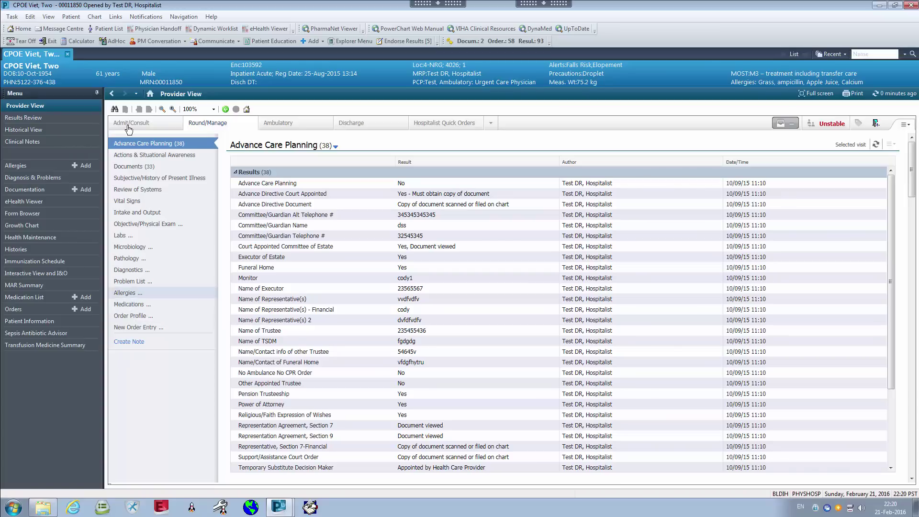
click(129, 307)
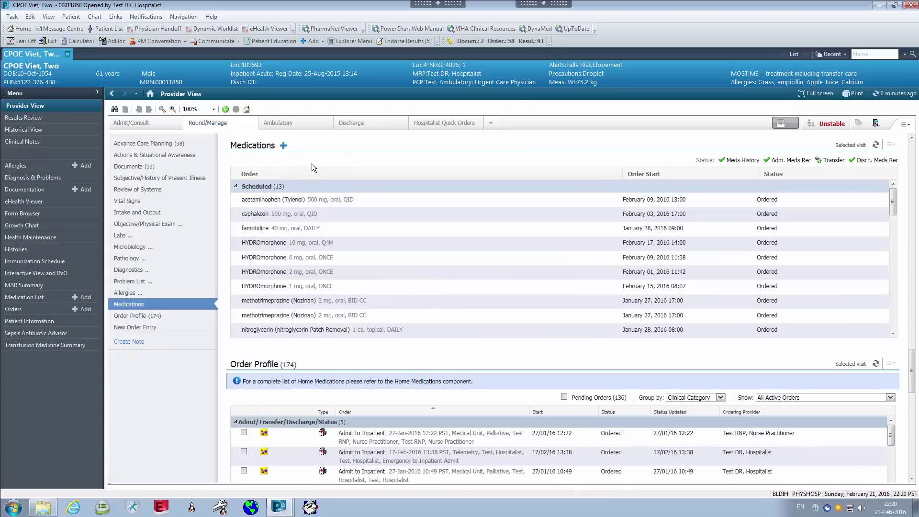
click(284, 147)
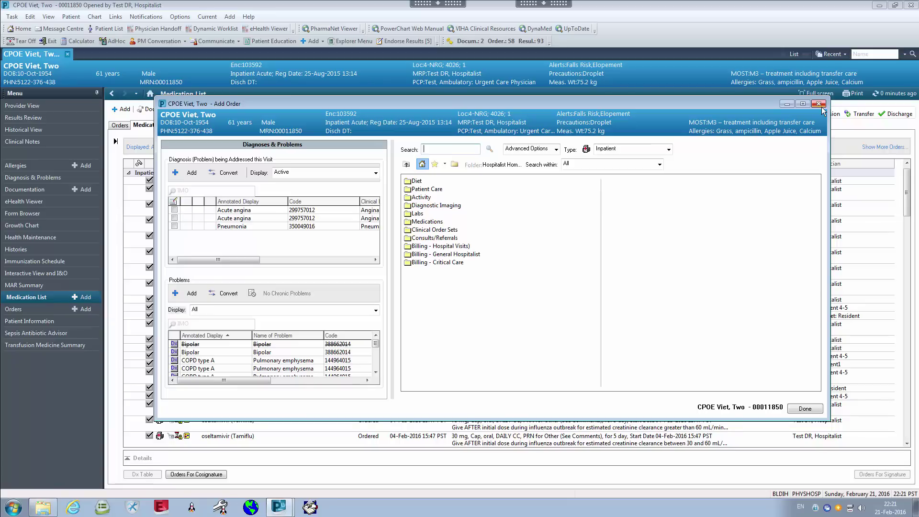
click(819, 105)
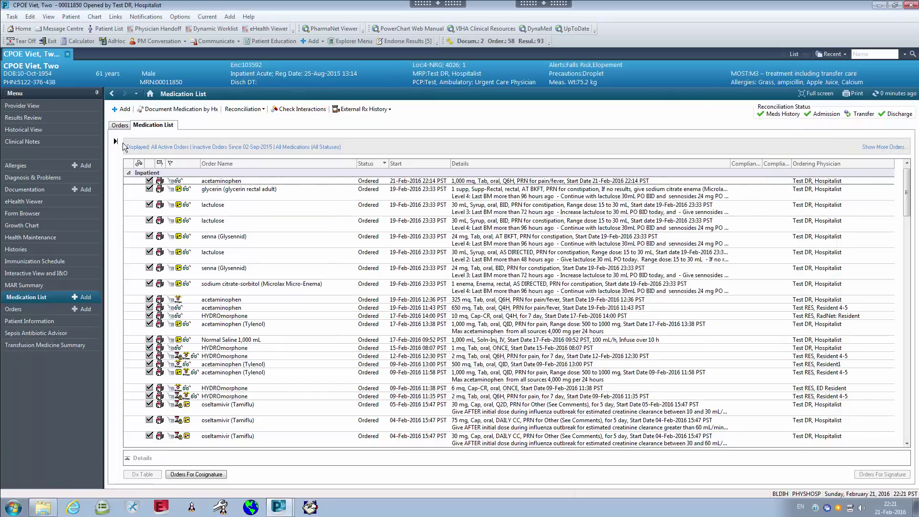
click(22, 109)
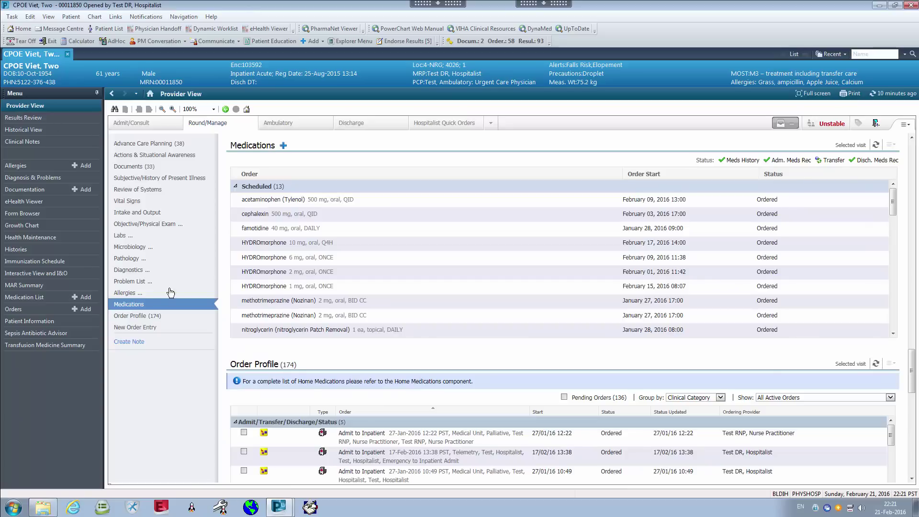
Show New Order Entry in the Round/Manage view, and switch to the Hospitalist Quick Orders view.
click(146, 330)
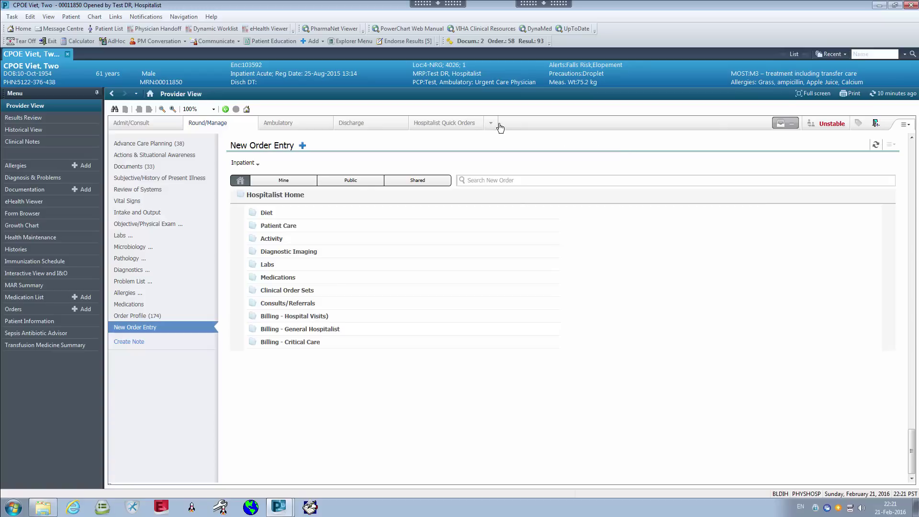
click(468, 126)
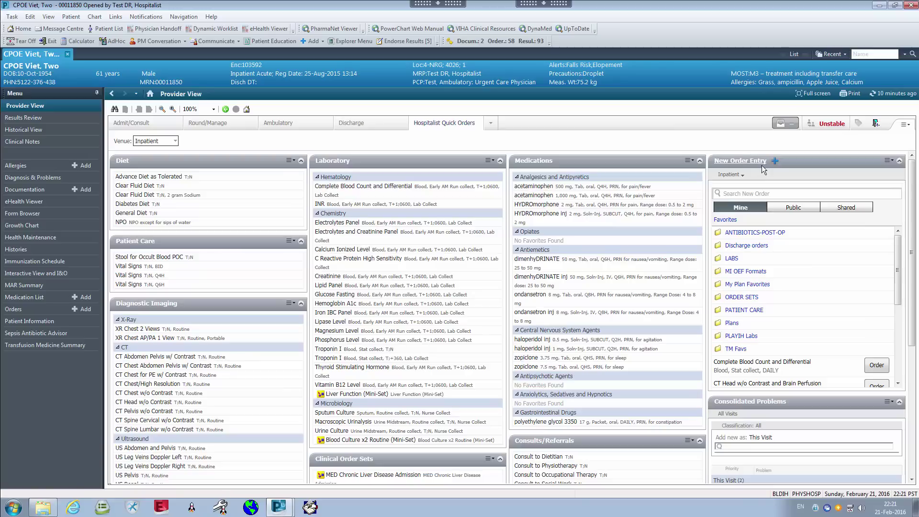
click(752, 196)
click(651, 139)
Examine the Hospitalist Quick Orders categories, including diagnostic imaging, laboratory, medications, clinical order sets and consults/referrals.
scroll(291, 183, down, 3)
scroll(616, 209, up, 3)
scroll(563, 316, down, 3)
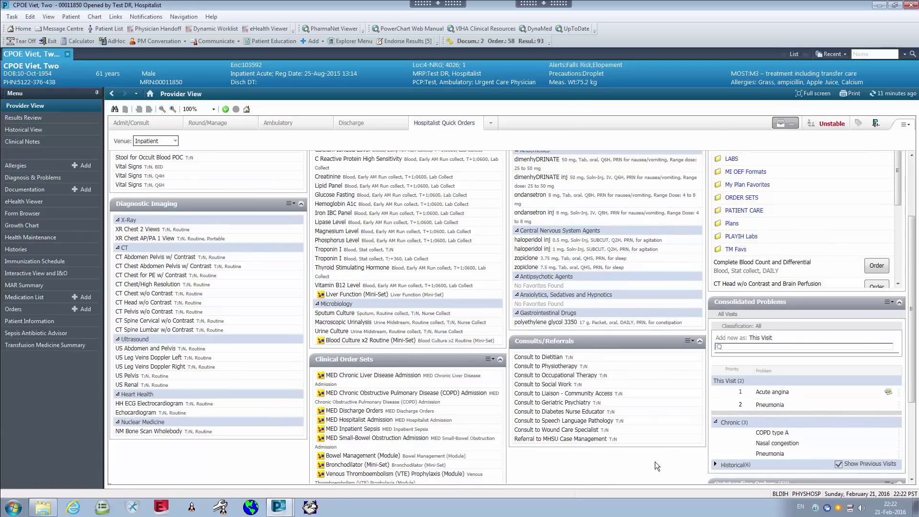
scroll(655, 462, down, 2)
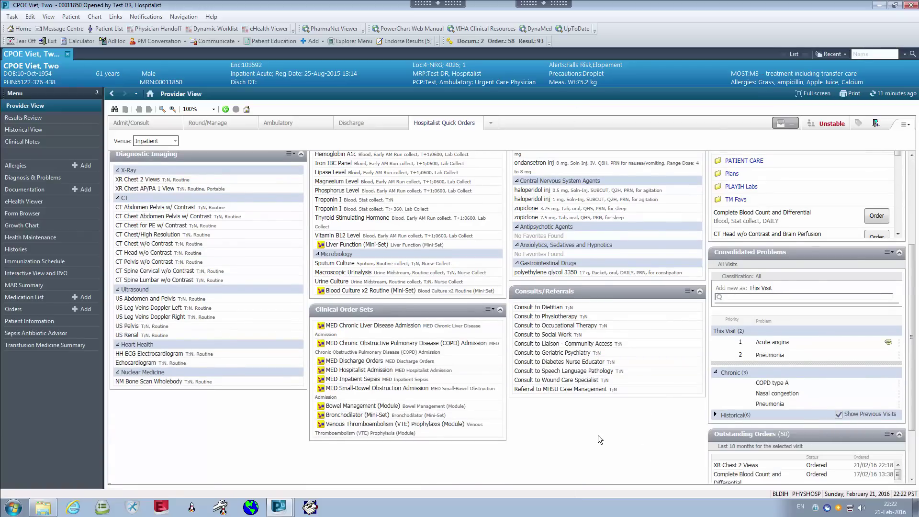
scroll(609, 439, up, 5)
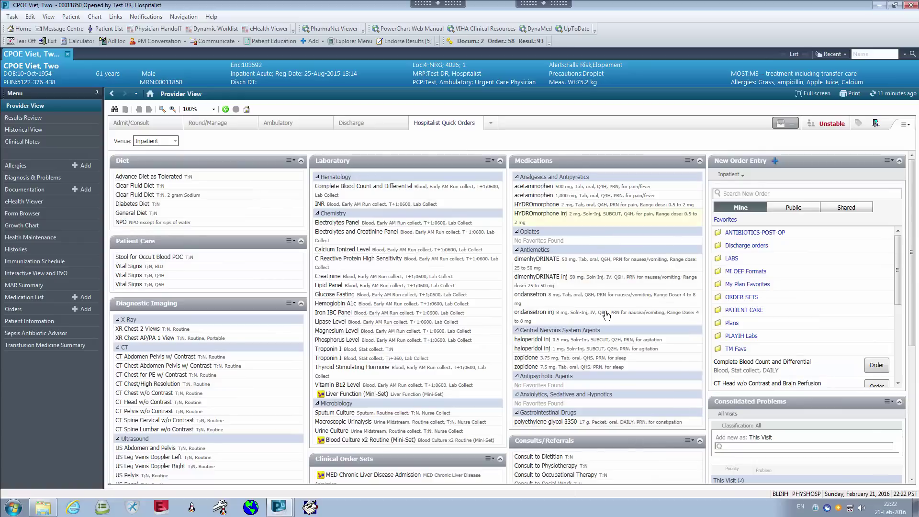
scroll(622, 312, down, 5)
scroll(631, 447, up, 5)
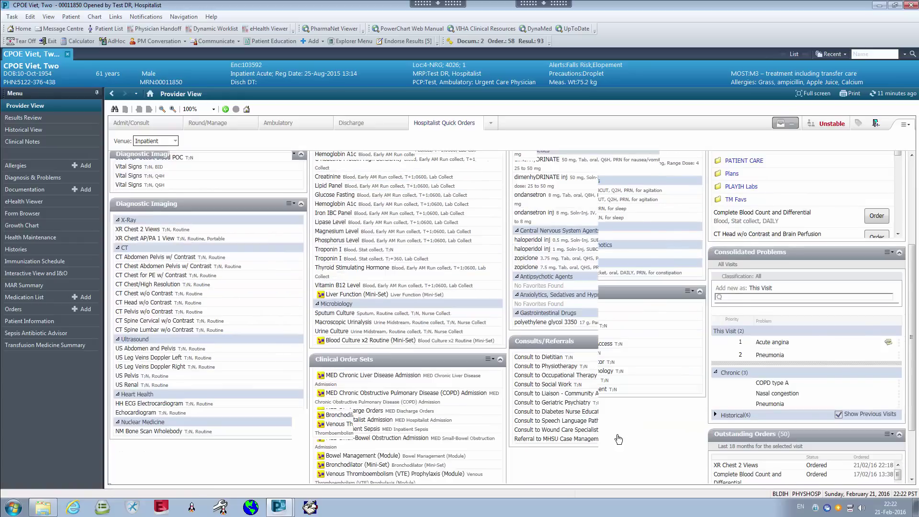
scroll(662, 321, down, 5)
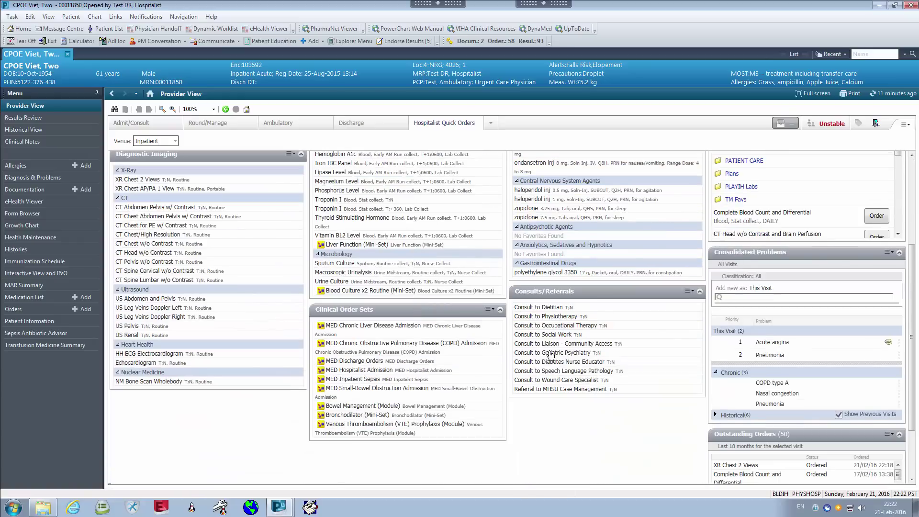
Add the Consult to Occupational Therapy order from the Consults/Referrals quick orders.
click(574, 330)
drag(575, 330, 838, 212)
click(722, 131)
scroll(655, 321, down, 6)
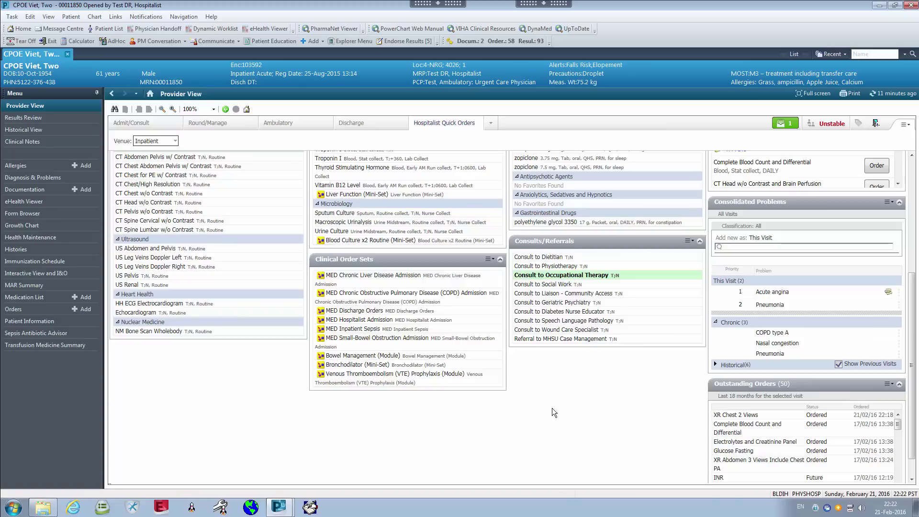
scroll(553, 402, up, 6)
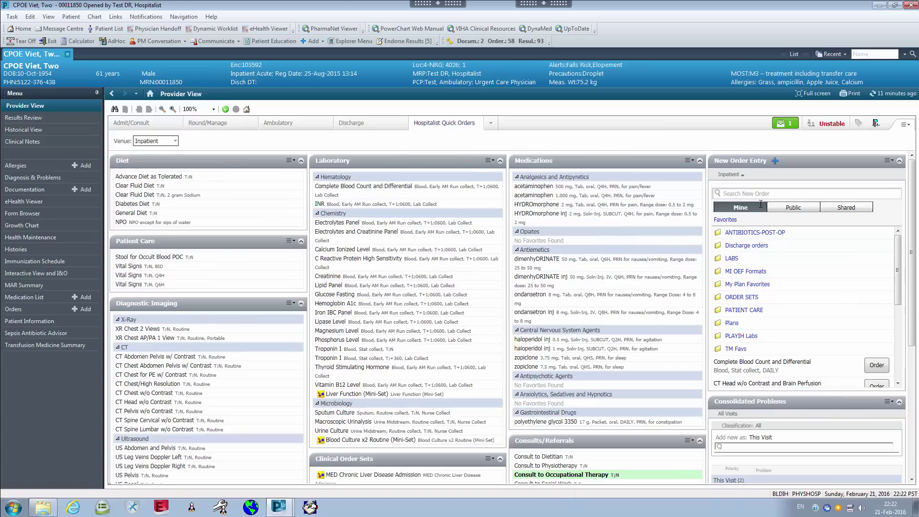
Search New Order Entry for "consult to cardiology", add the Consult to Cardiology order and review the orders for signature.
click(782, 193)
text(consult to cardiology)
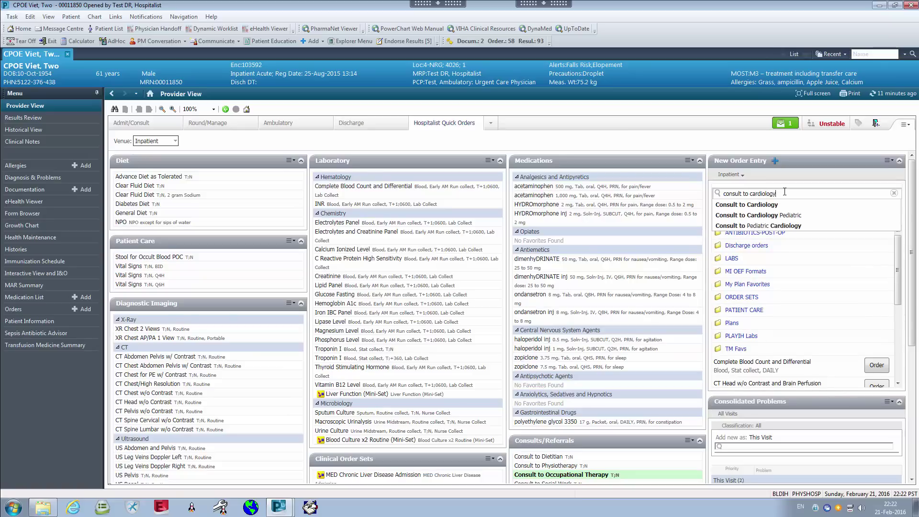
click(762, 205)
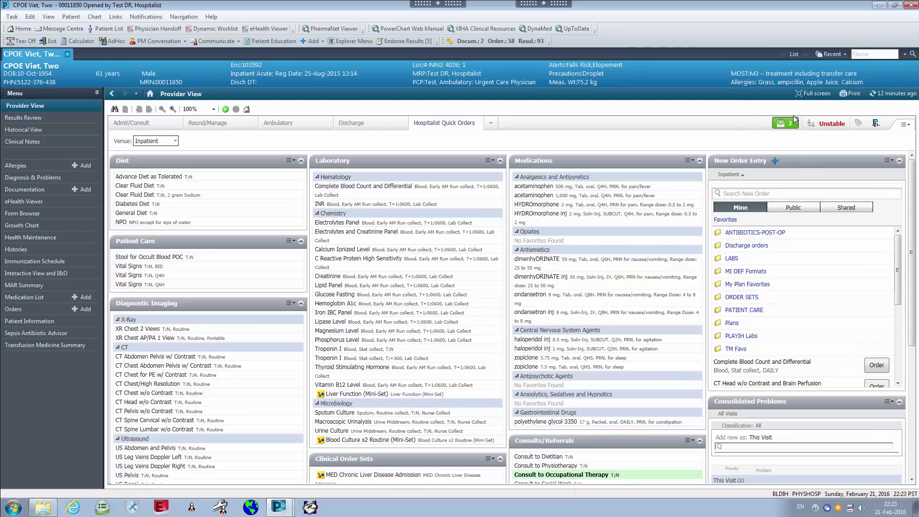
click(793, 122)
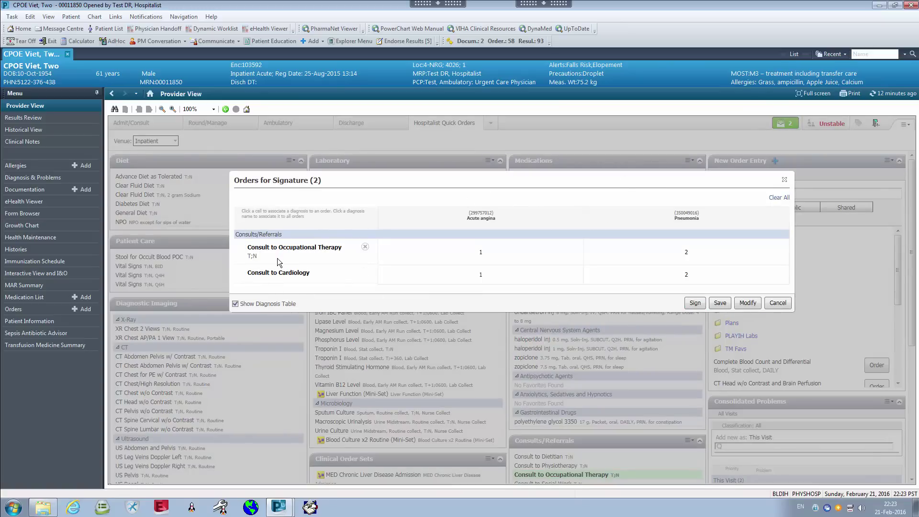
click(785, 180)
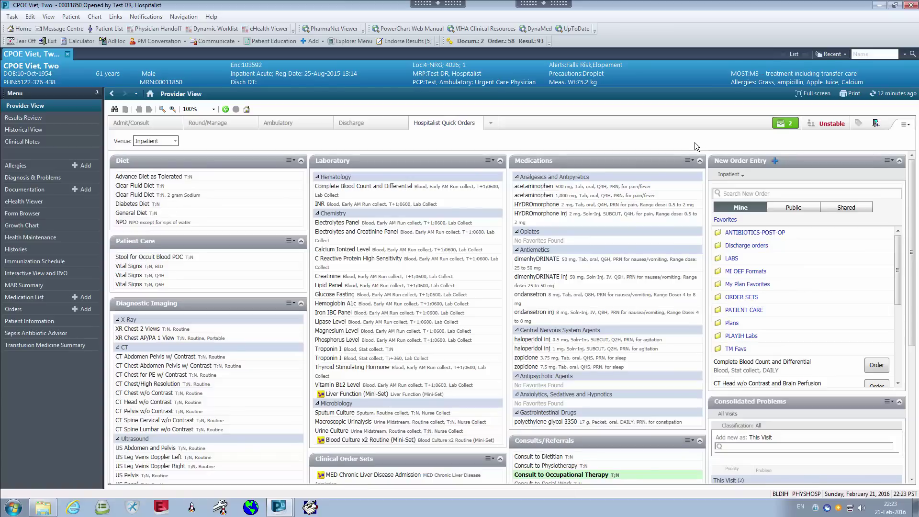
Open the Inpatient Summary view and expand its Patient Information and Problem List components.
click(492, 123)
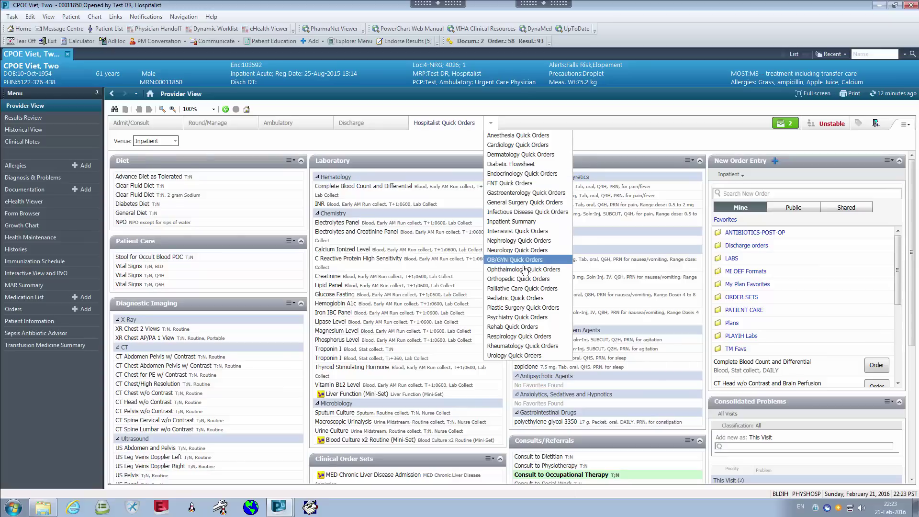
click(524, 222)
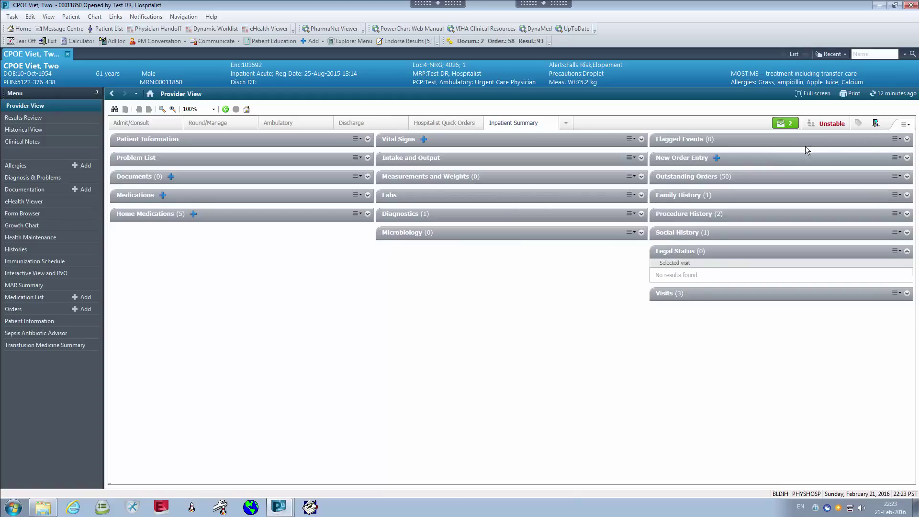
click(368, 140)
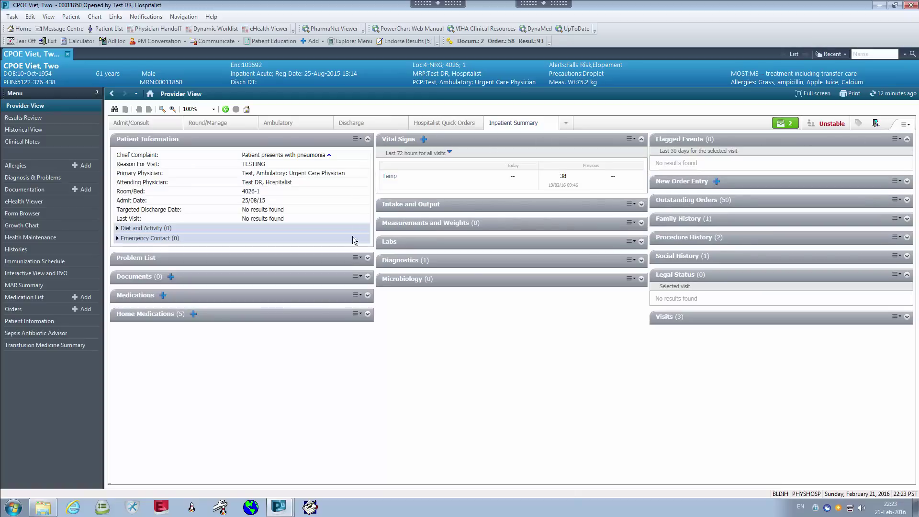
click(367, 258)
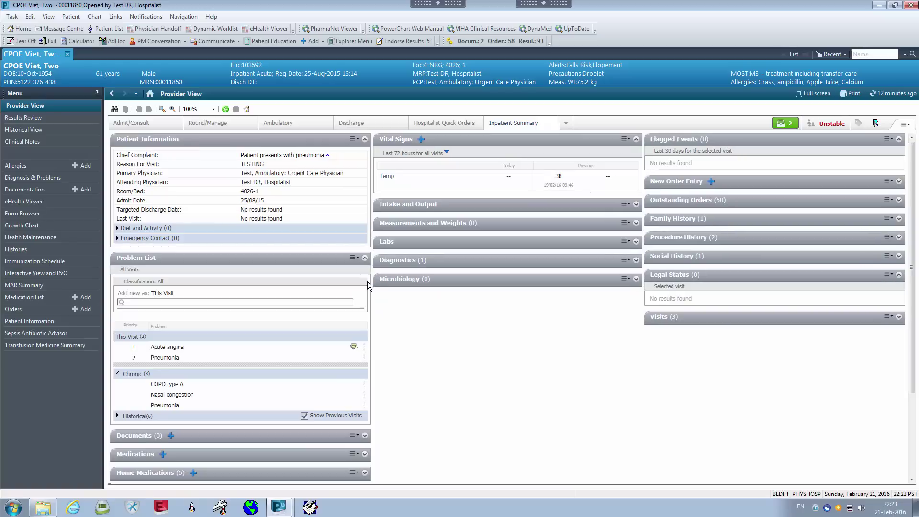
scroll(529, 385, down, 1)
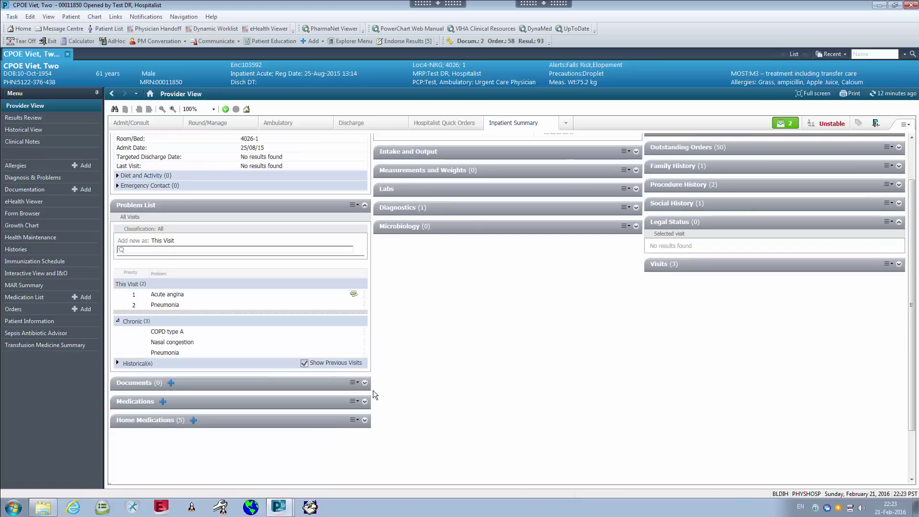
Expand the Documents, Medications and Home Medications components of the Inpatient Summary to view their contents.
click(369, 388)
scroll(413, 410, down, 1)
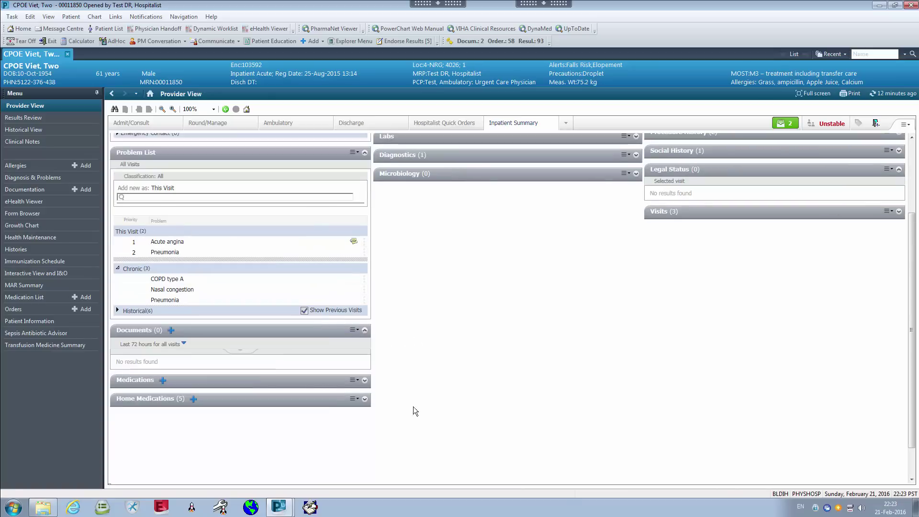
click(365, 379)
scroll(411, 390, down, 1)
scroll(439, 374, down, 2)
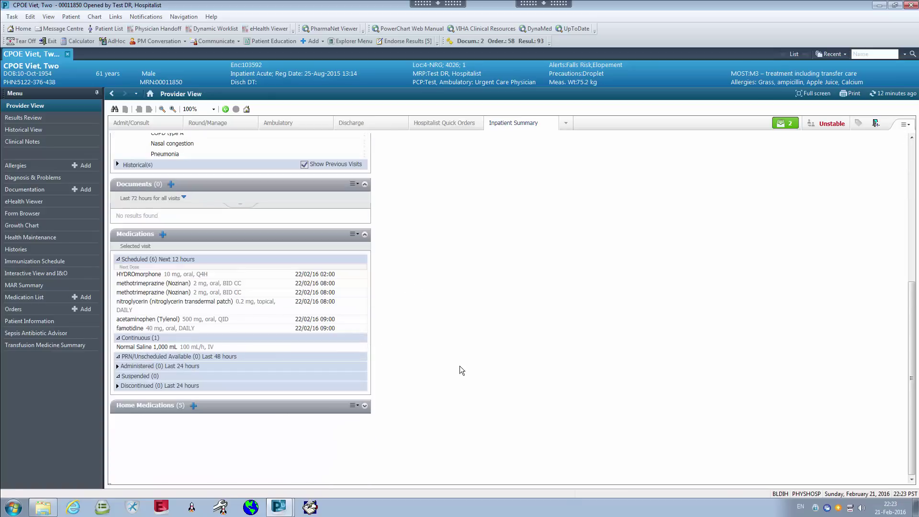
click(366, 406)
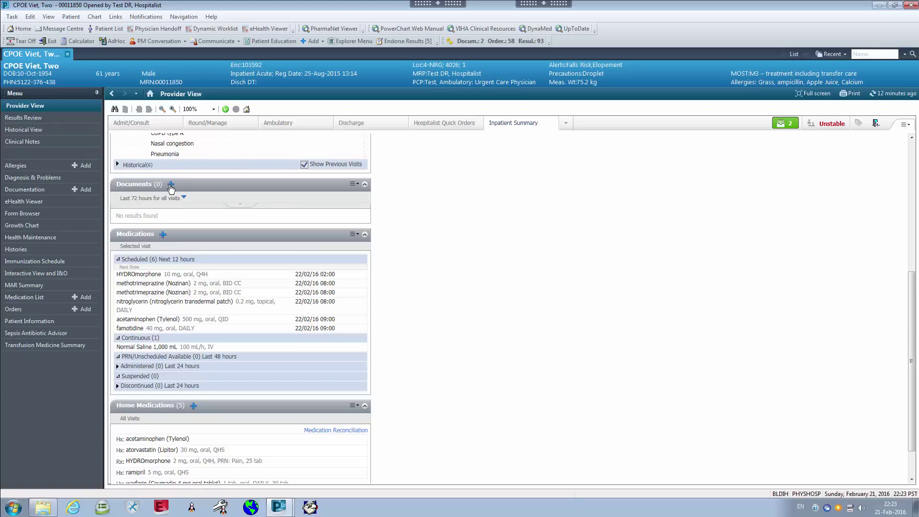
scroll(477, 391, up, 5)
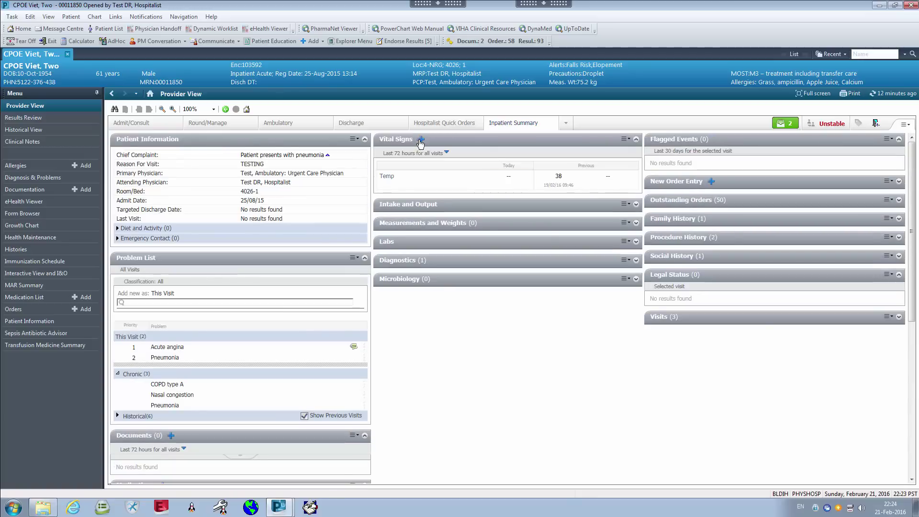
Expand the New Order Entry component, open the full Orders page from its heading and slightly narrow the order navigator.
click(899, 181)
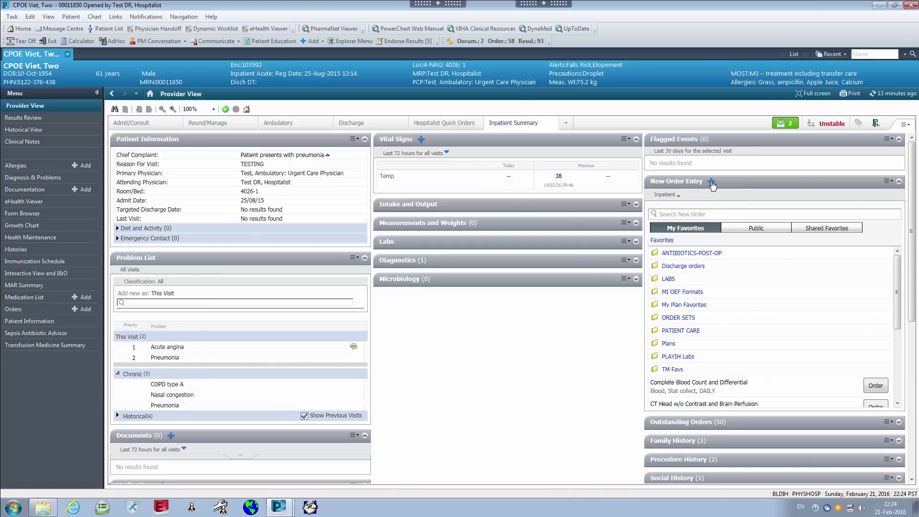
click(695, 184)
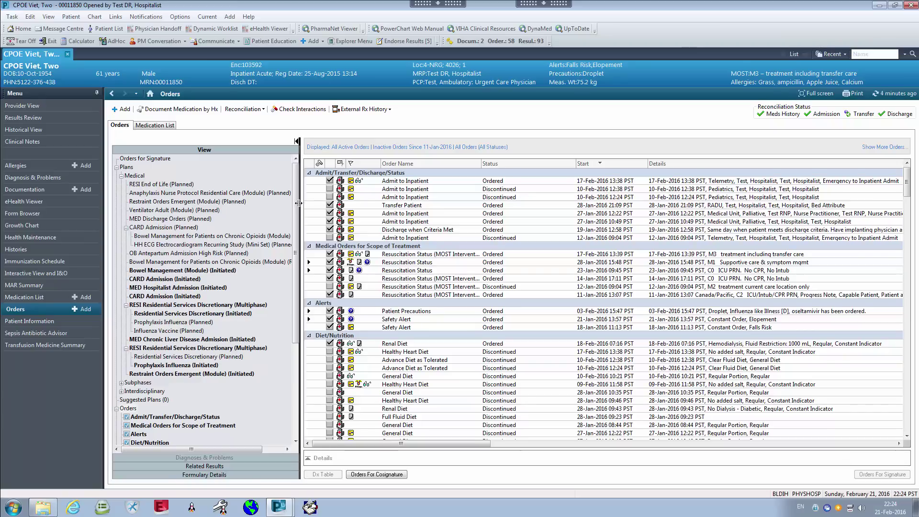
drag(299, 203, 293, 212)
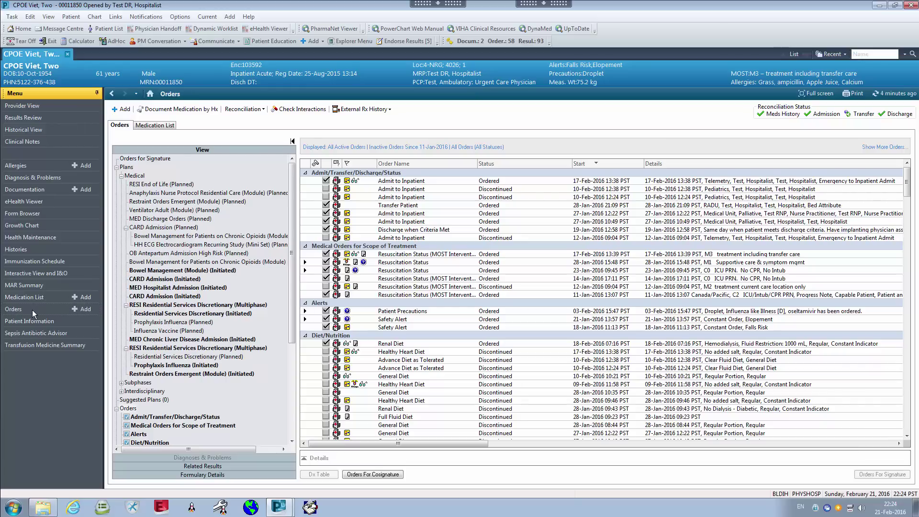
Examine the patient's Medication List, from the active inpatient orders down to the prescriptions and medications documented by history.
click(48, 297)
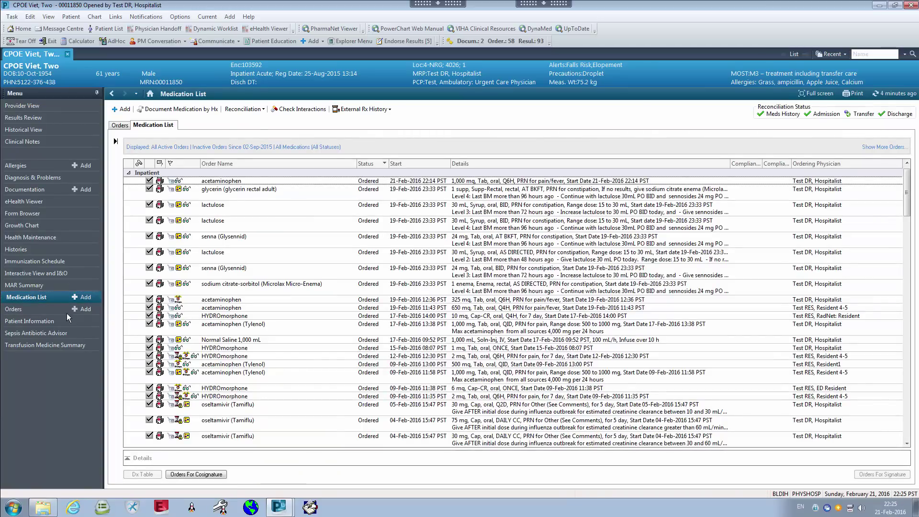
click(49, 310)
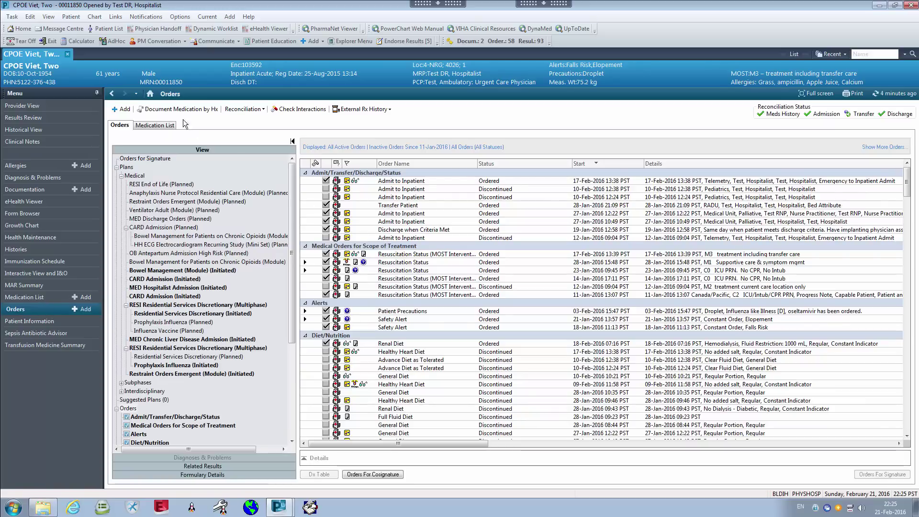
click(152, 123)
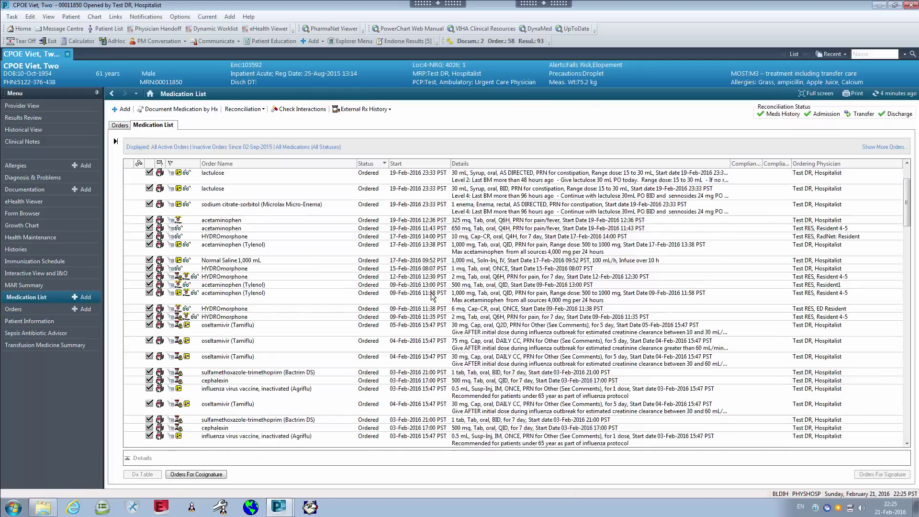
scroll(432, 295, down, 15)
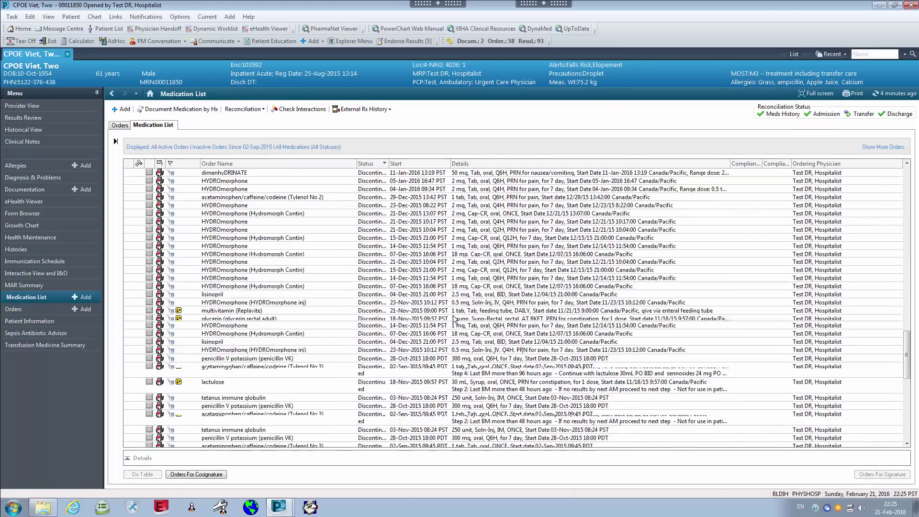
scroll(453, 319, down, 10)
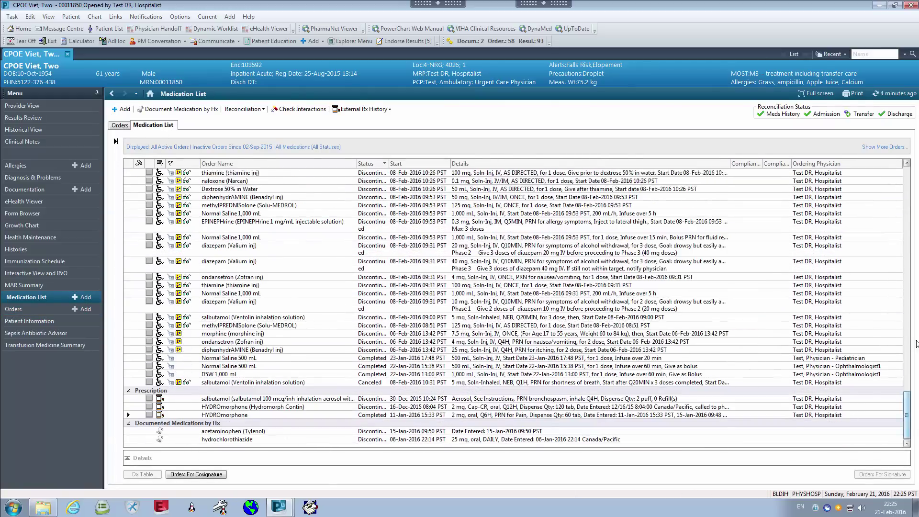
scroll(917, 344, up, 20)
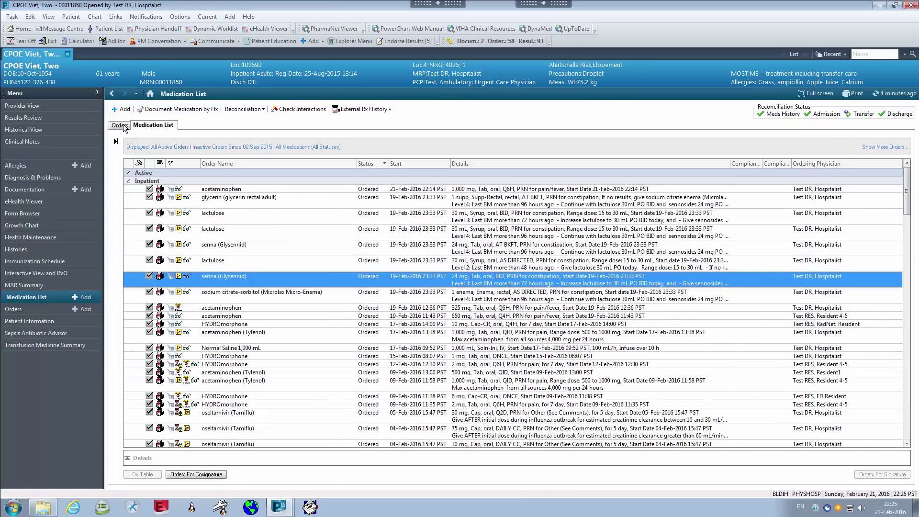
Return to the Orders list, look over the Resuscitation Status orders and narrow the order navigator further.
click(120, 125)
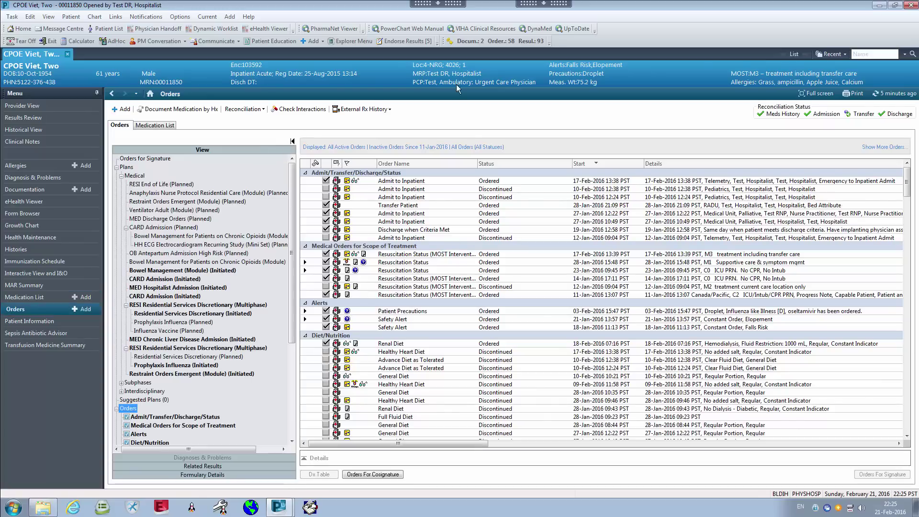
click(543, 318)
click(601, 295)
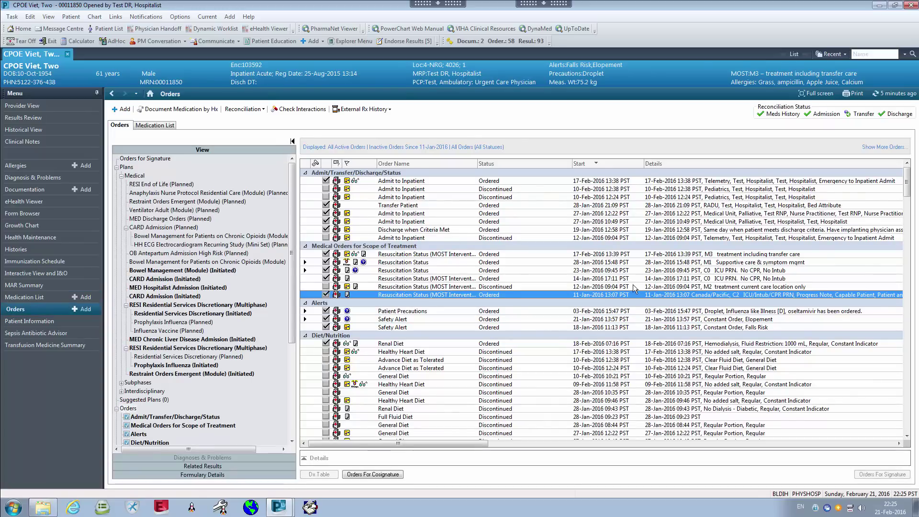
click(630, 278)
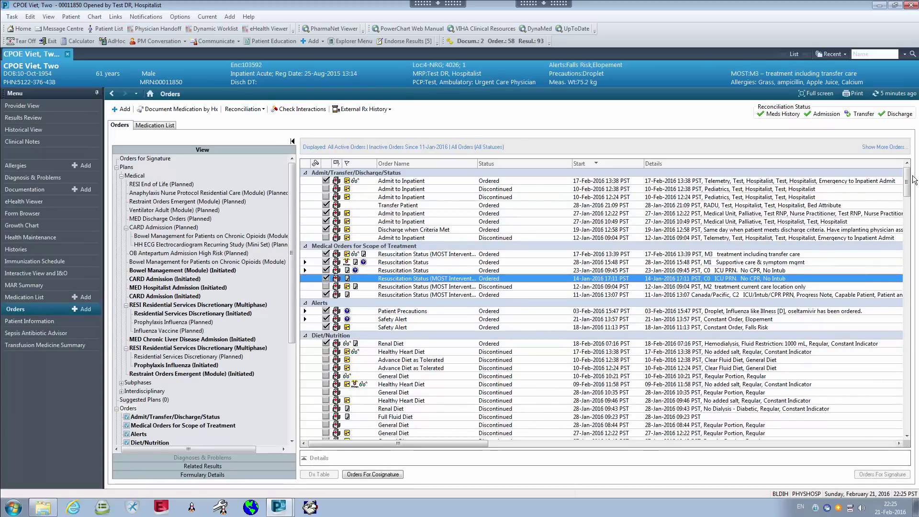
drag(907, 192, 912, 137)
drag(290, 193, 280, 193)
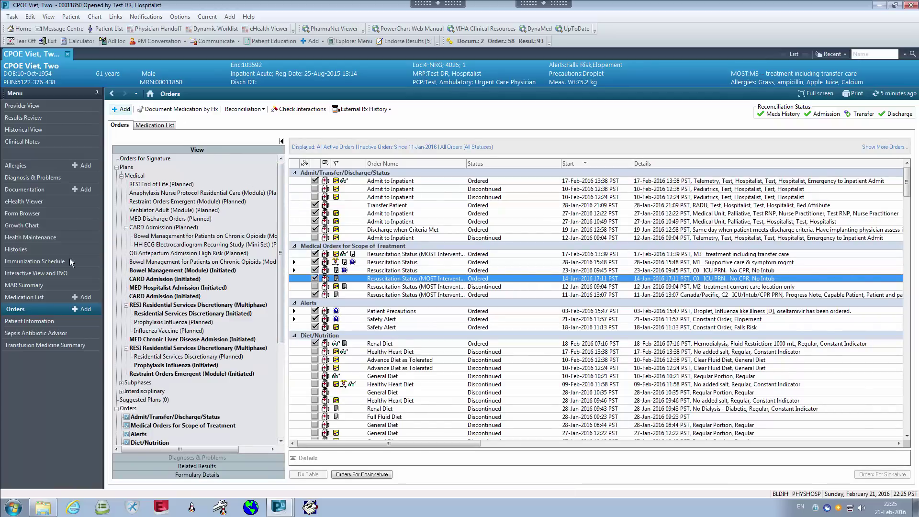
View the RESI Residential Services Discretionary plan, collapse the Medical plans in the navigator and display their combined order components.
click(129, 348)
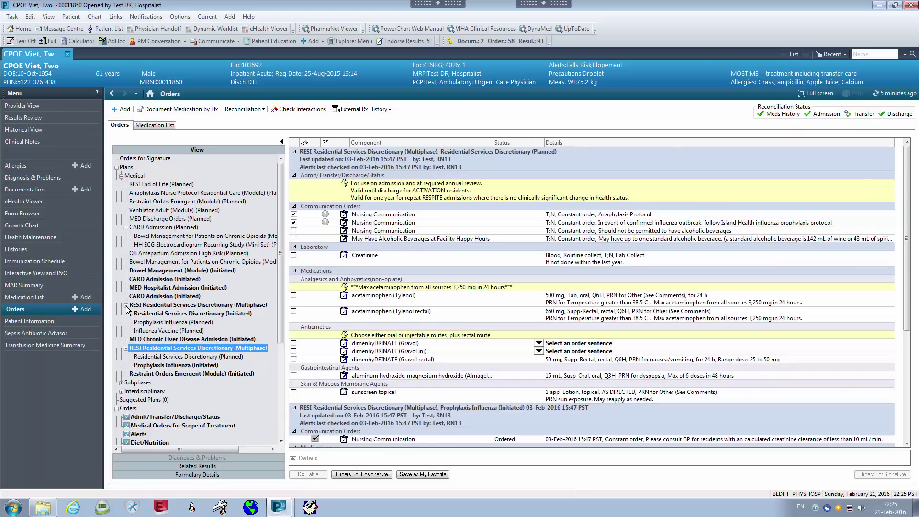
click(126, 305)
click(127, 228)
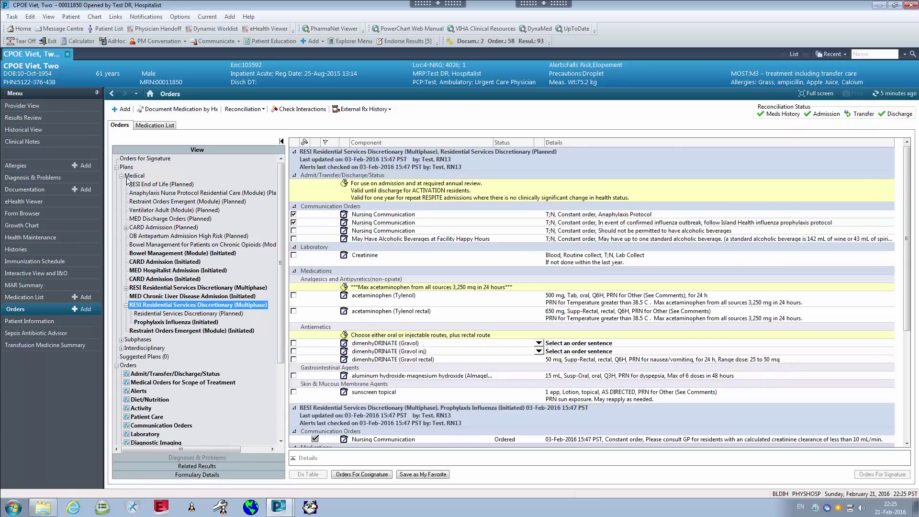
click(122, 176)
click(134, 176)
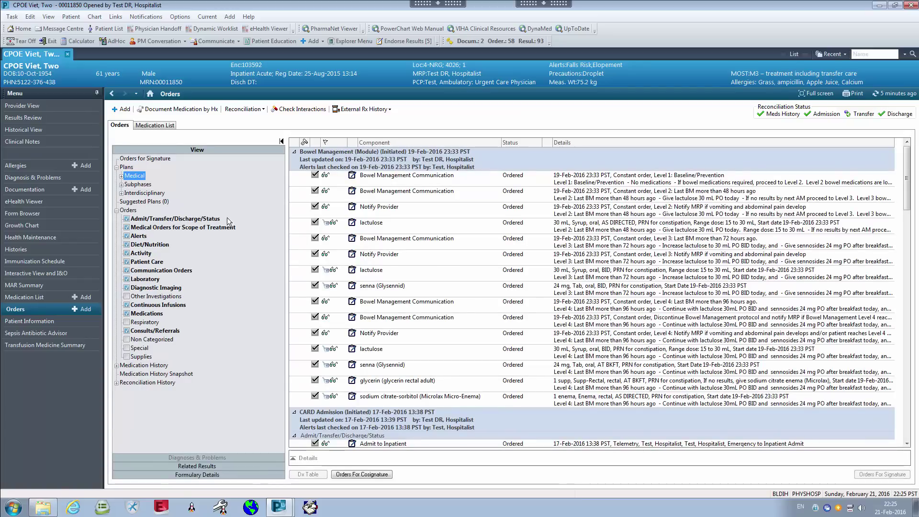
Display all orders again and look over the Admit to Inpatient entries under Admit/Transfer/Discharge/Status.
click(133, 212)
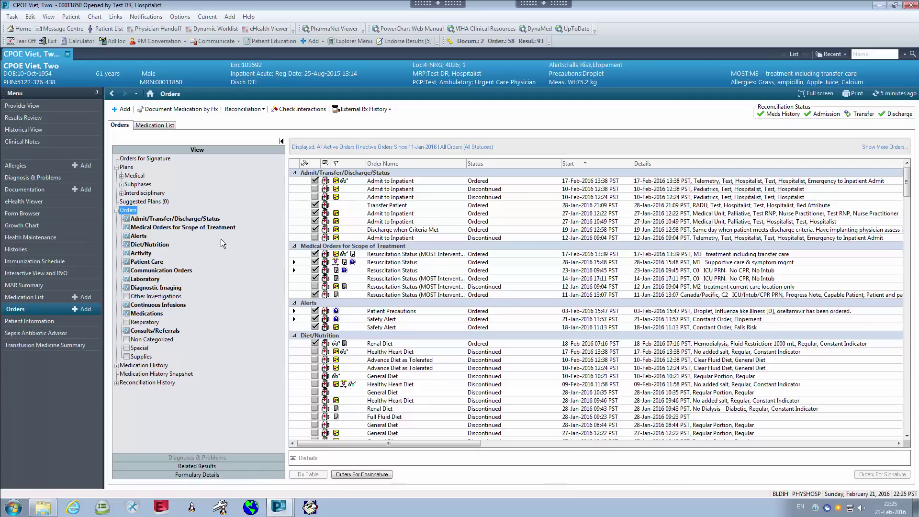
click(486, 214)
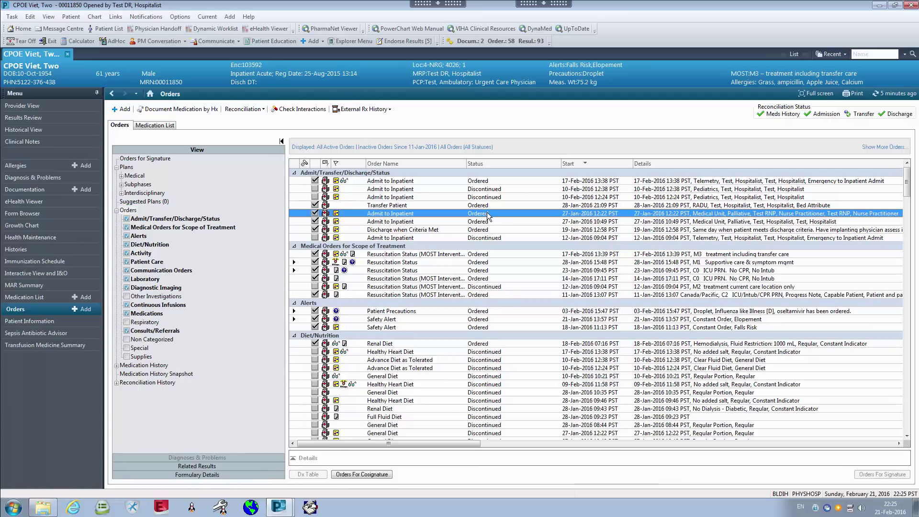
click(512, 238)
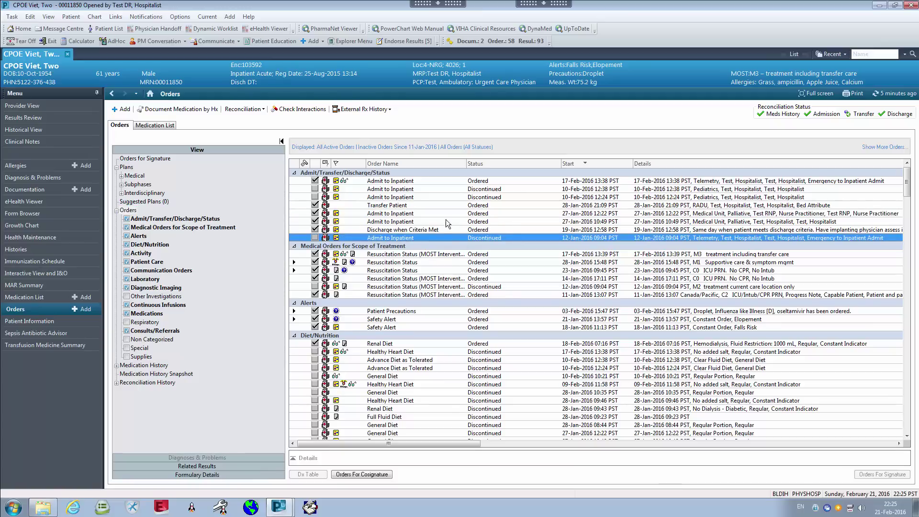
click(470, 199)
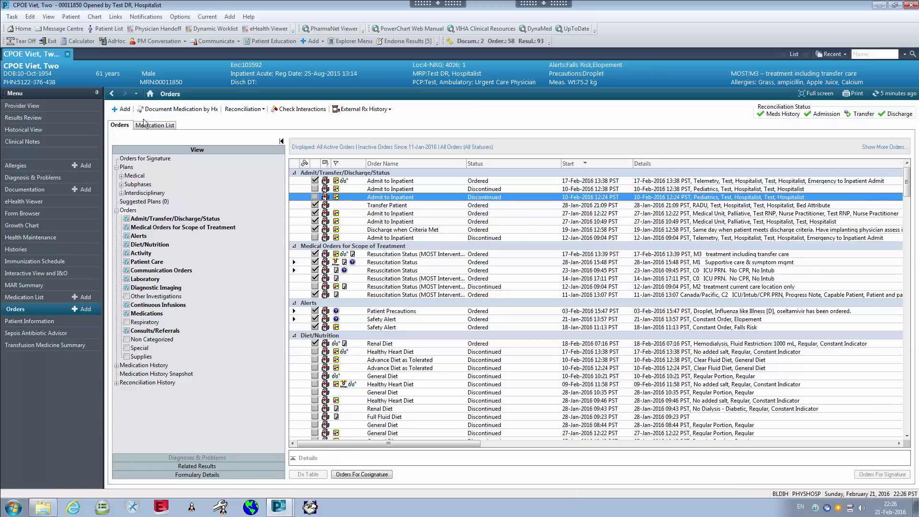
Add a hydrocortisone injection order with the order sentence set to (None), finish adding orders and look at its dose choices.
click(124, 110)
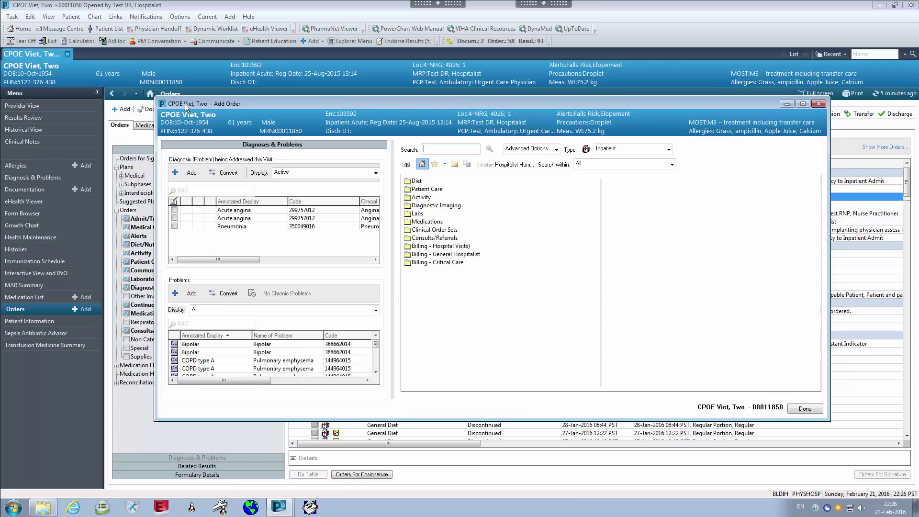
drag(435, 103, 462, 112)
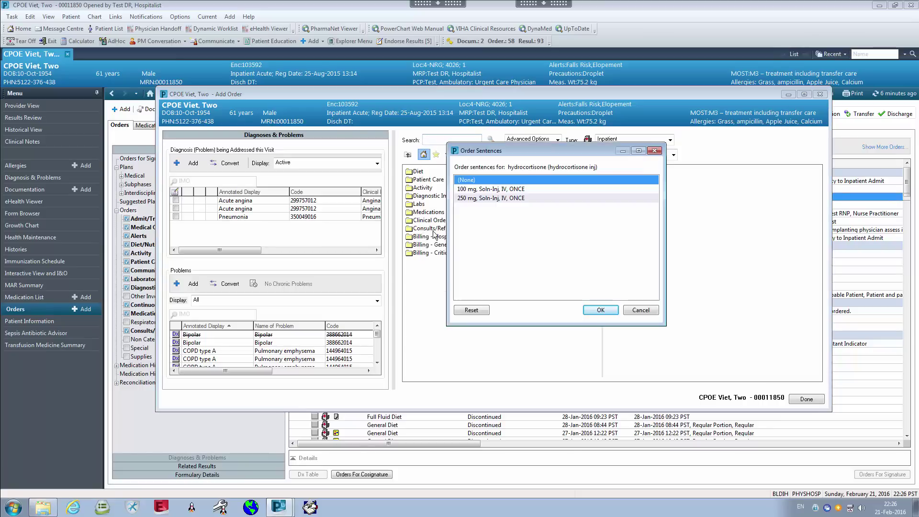
click(492, 199)
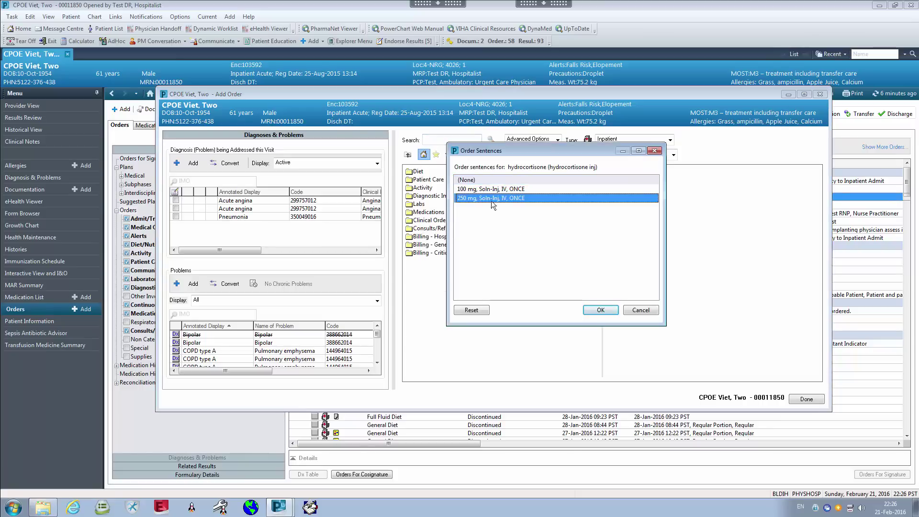
click(470, 181)
click(601, 310)
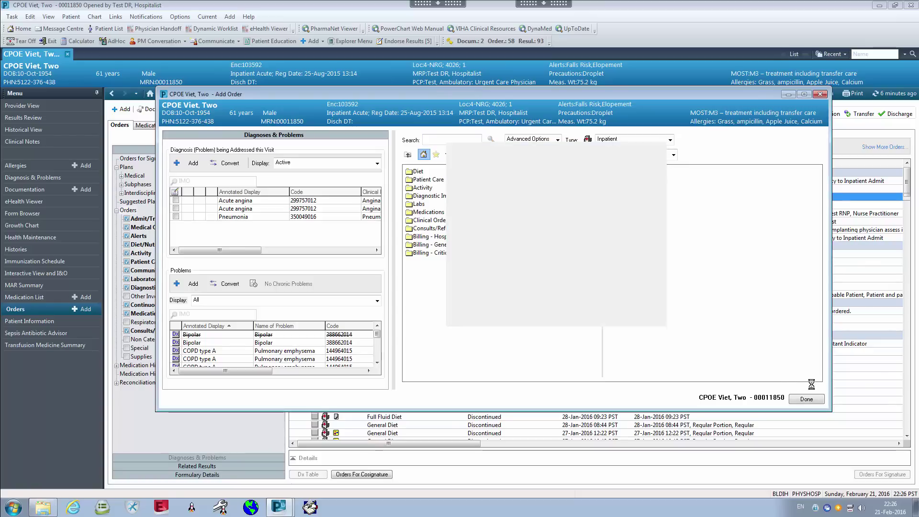
click(812, 401)
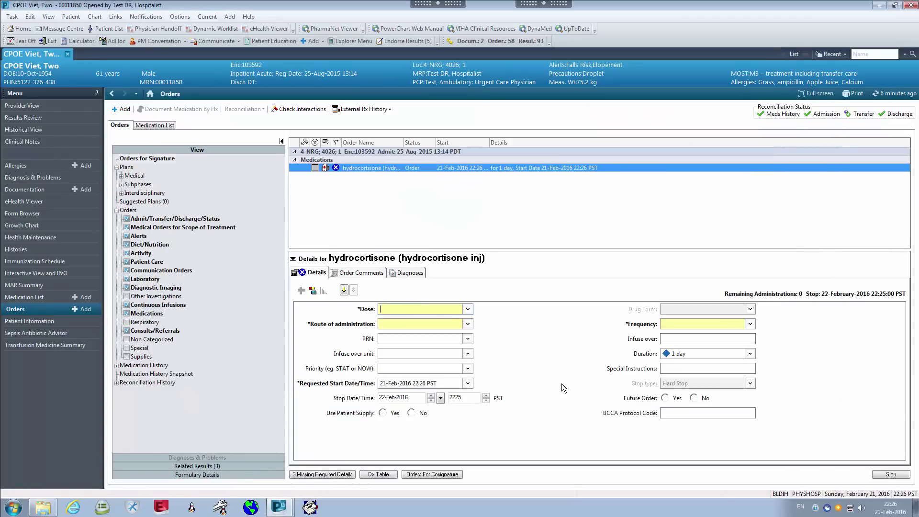
click(468, 310)
click(515, 309)
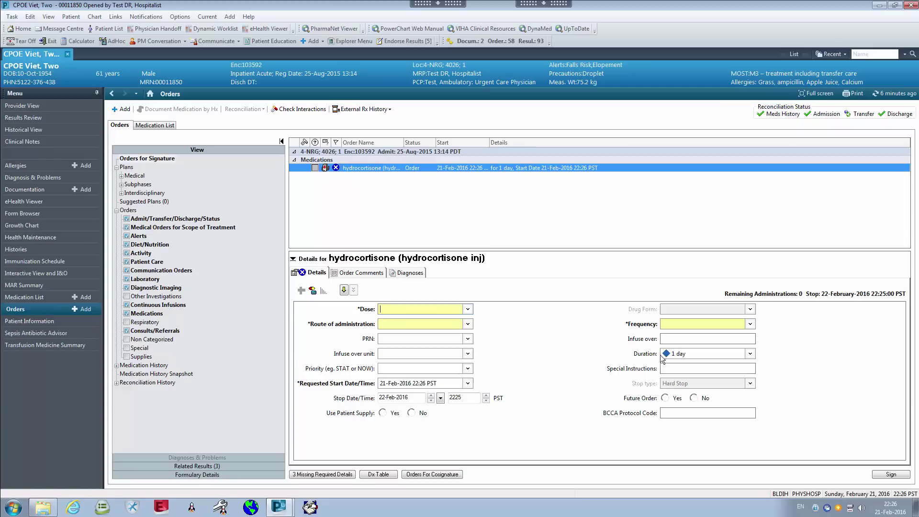